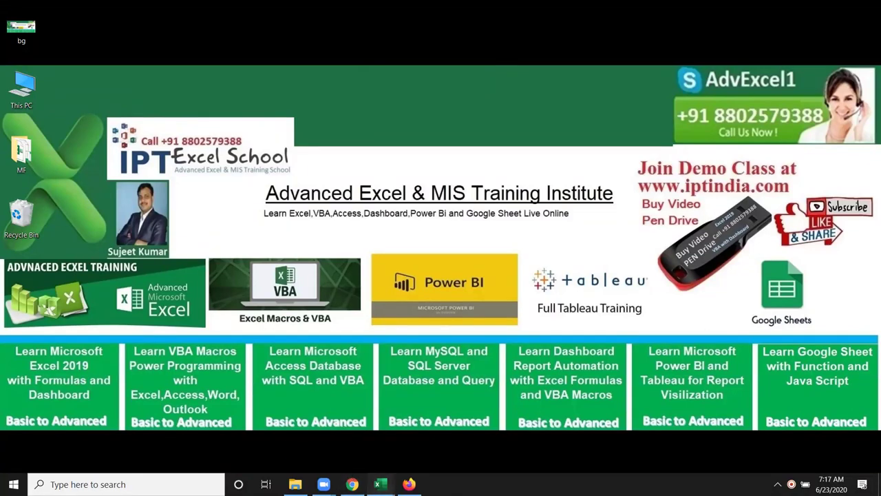
# Step: In the VLP workbook, total the whole Sales column in E4 with =SUM(C:C), giving 23660
pyautogui.moveTo(378, 484)
pyautogui.click(405, 448)
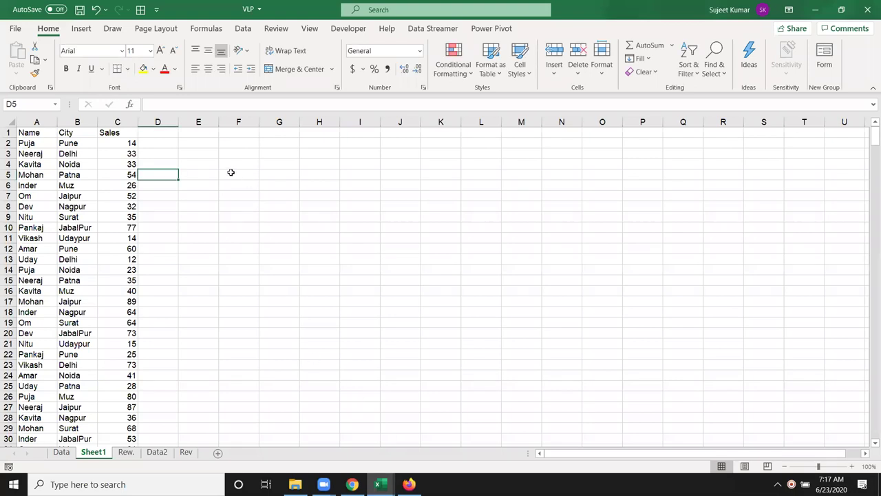
pyautogui.click(204, 165)
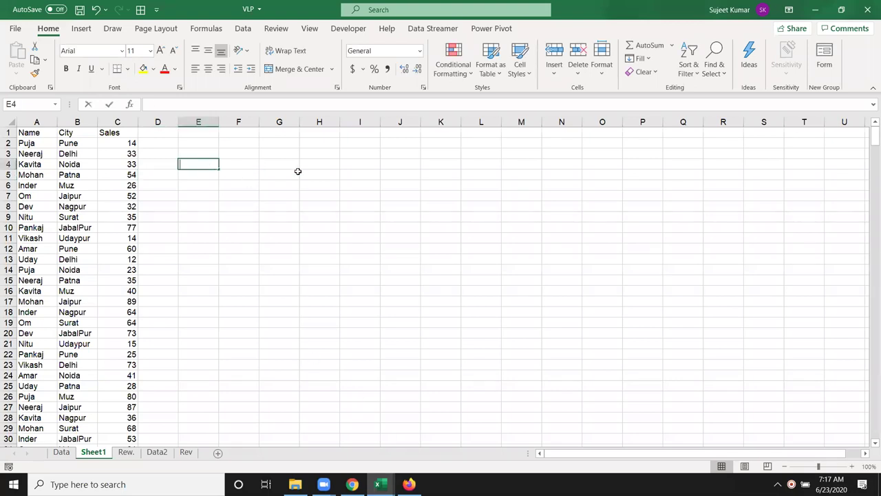
pyautogui.write('=')
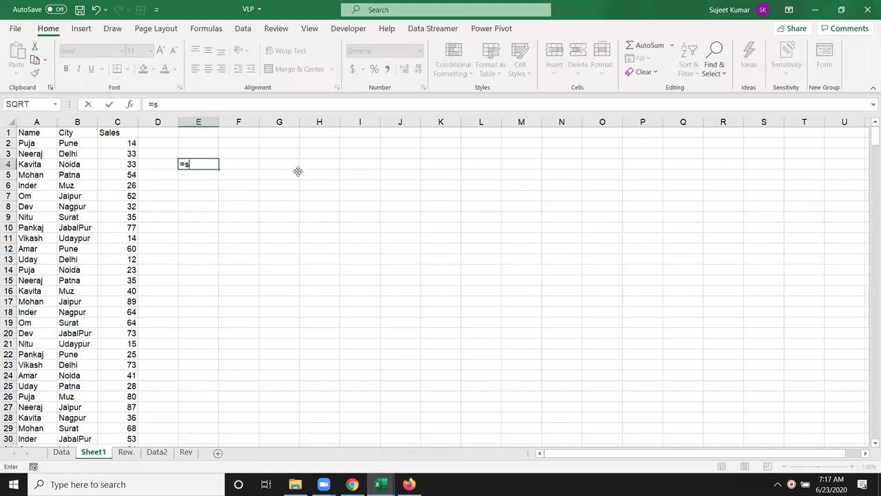
pyautogui.write('sum(')
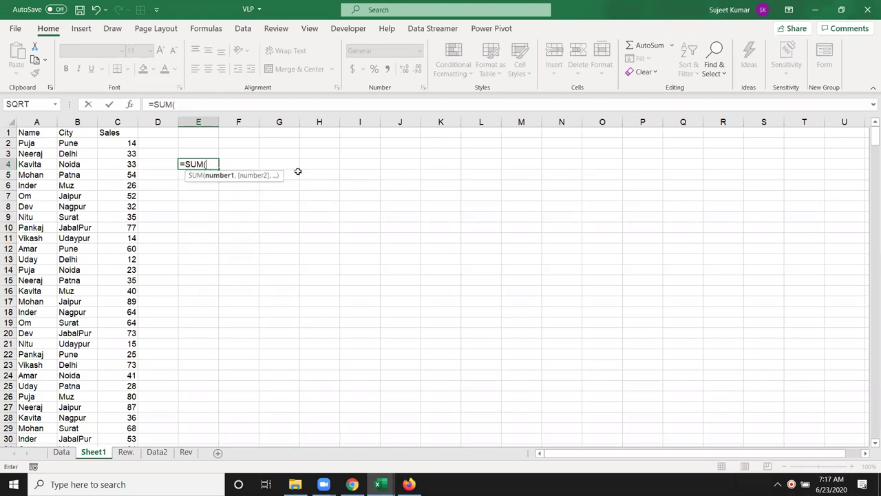
pyautogui.click(111, 118)
pyautogui.hotkey('ctrl', 'Return')
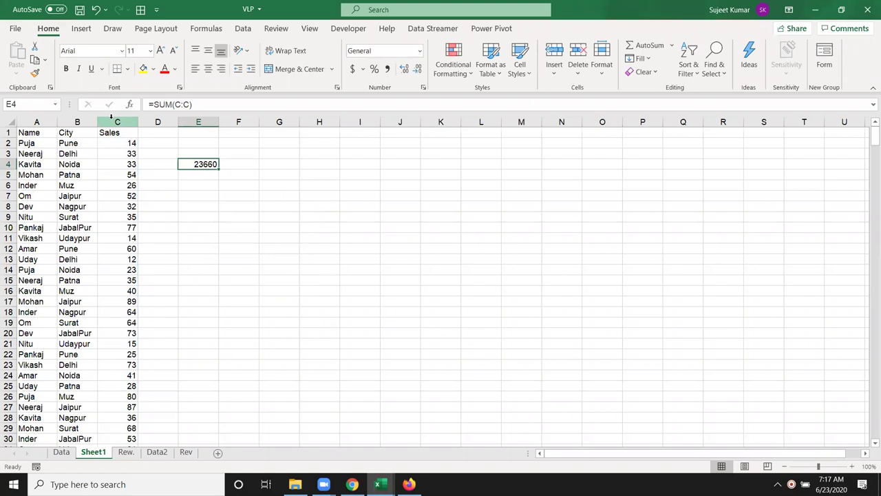
pyautogui.press('Right')
pyautogui.press('Down')
pyautogui.press('Right')
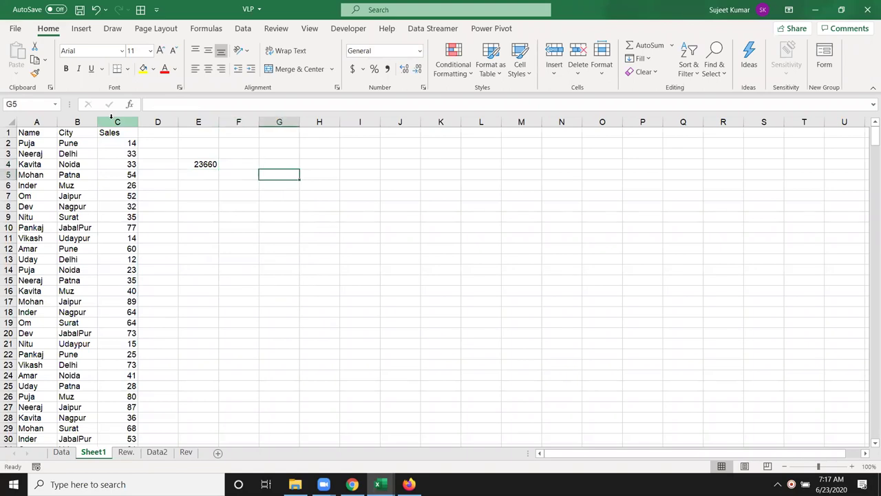
# Step: Enter Puja in G5 and fill the names Neeraj, Kavita, Mohan and Inder down to G9
pyautogui.write('Puja')
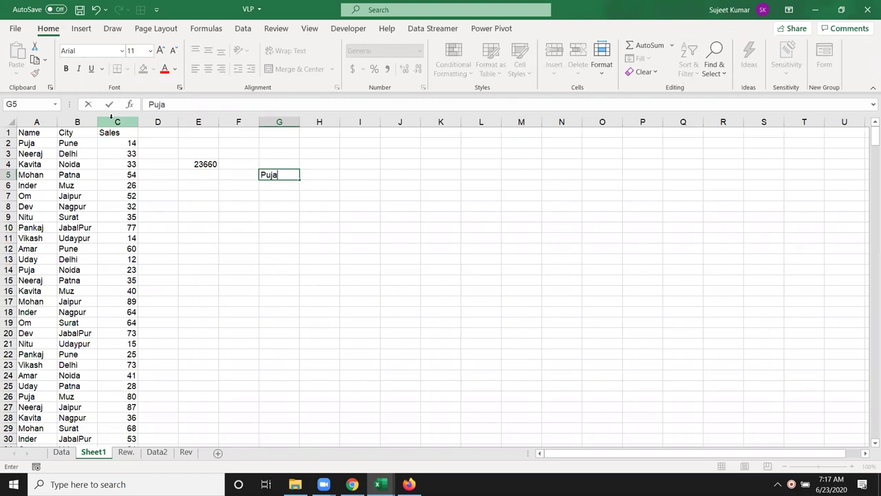
pyautogui.press('Return')
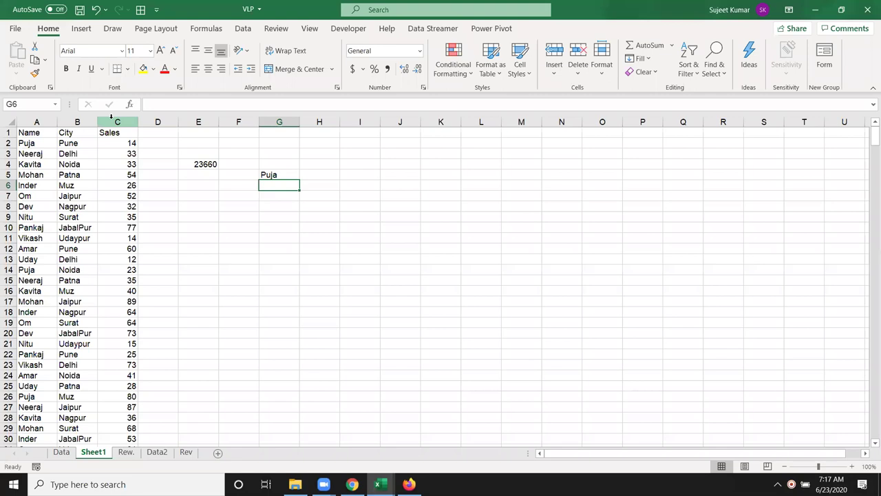
pyautogui.click(296, 181)
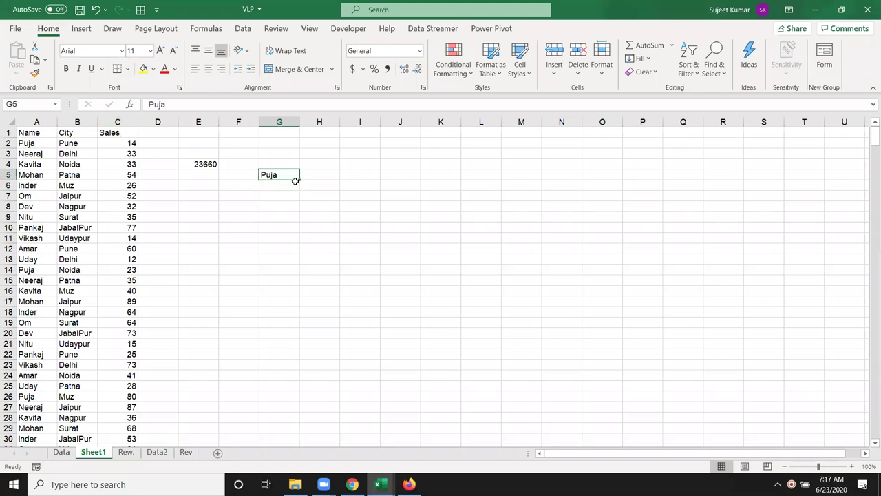
pyautogui.moveTo(299, 180); pyautogui.dragTo(303, 219)
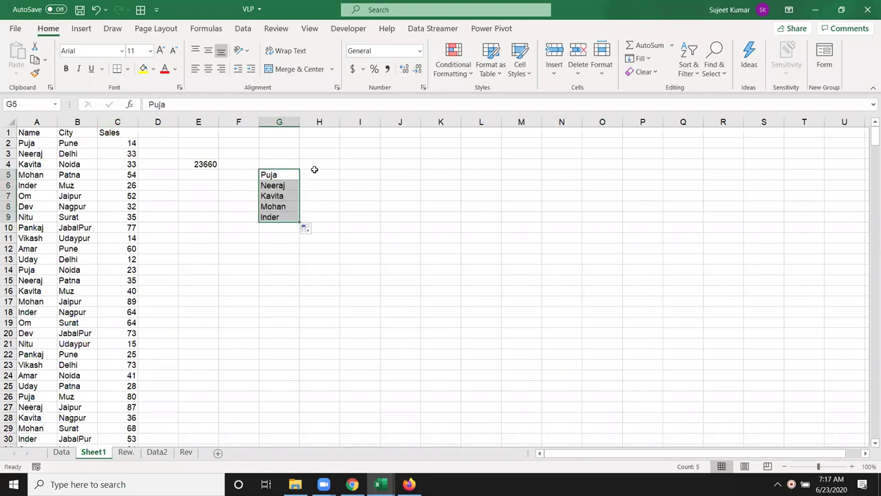
pyautogui.click(316, 167)
pyautogui.click(322, 175)
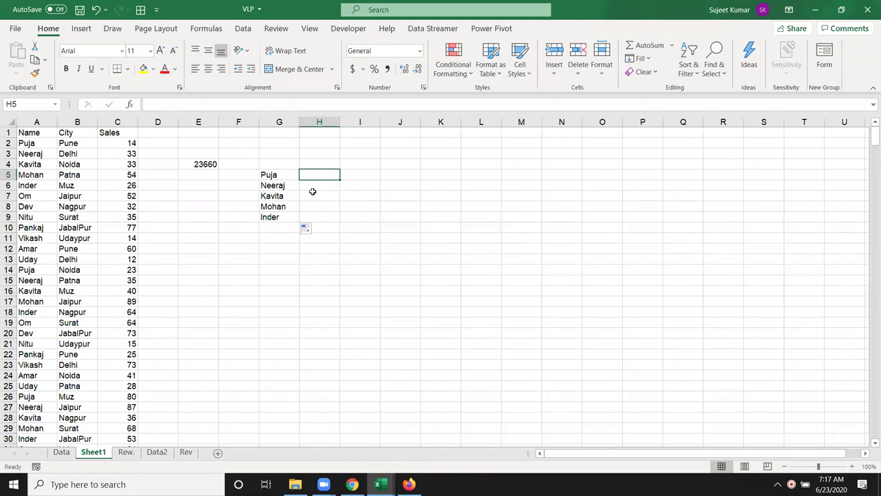
# Step: Enter =SUMIF(A:A,G5,C:C) in H5 to total Puja's sales as 1797
pyautogui.write('=sum')
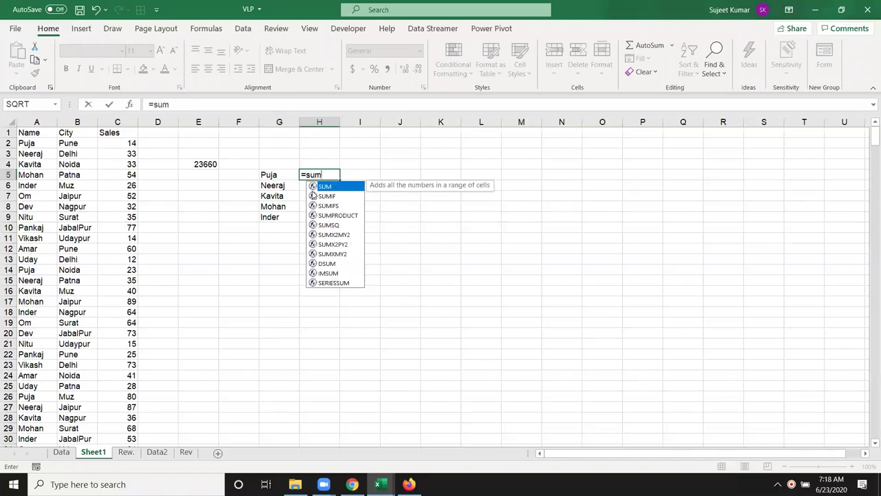
pyautogui.click(313, 196)
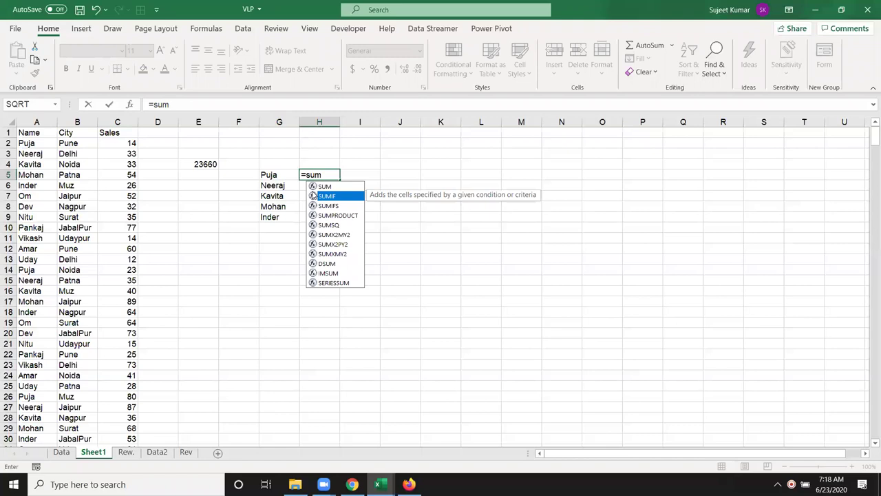
pyautogui.doubleClick(312, 195)
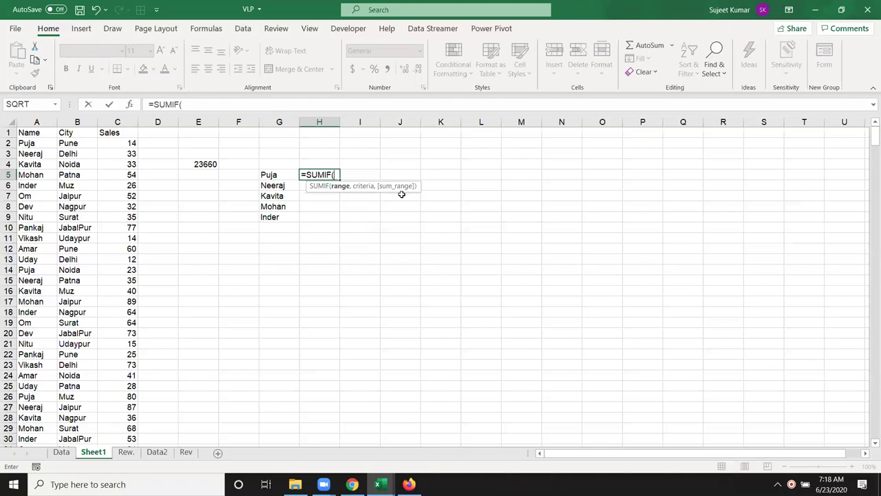
pyautogui.click(37, 123)
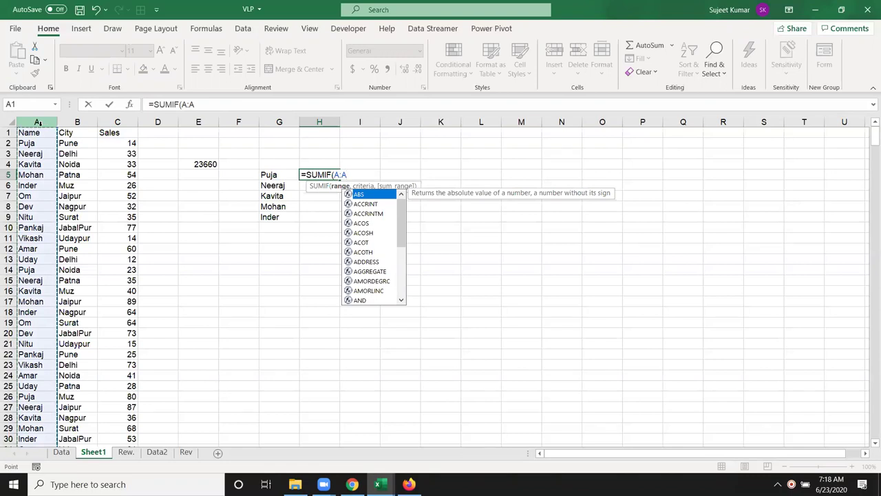
pyautogui.write(',')
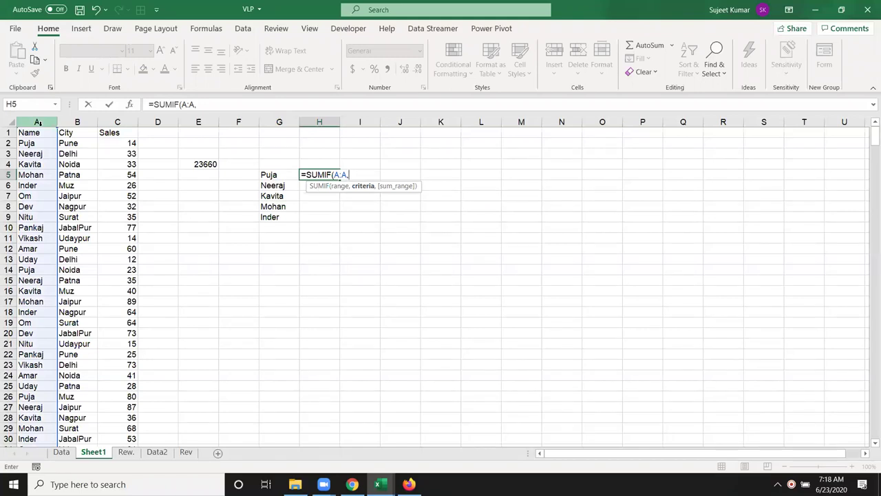
pyautogui.click(274, 177)
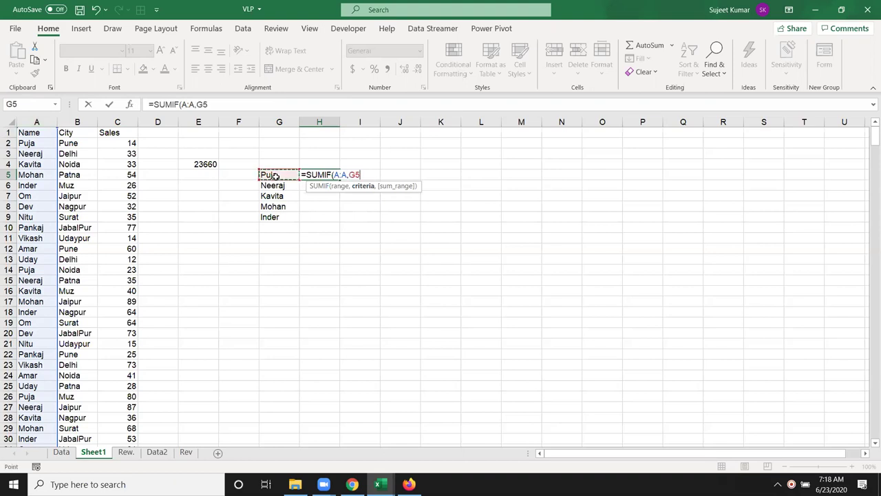
pyautogui.write(',')
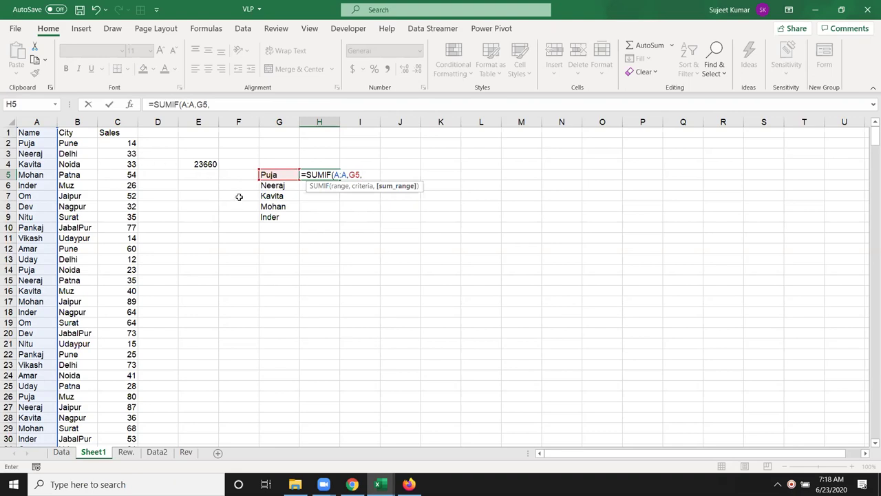
pyautogui.click(128, 121)
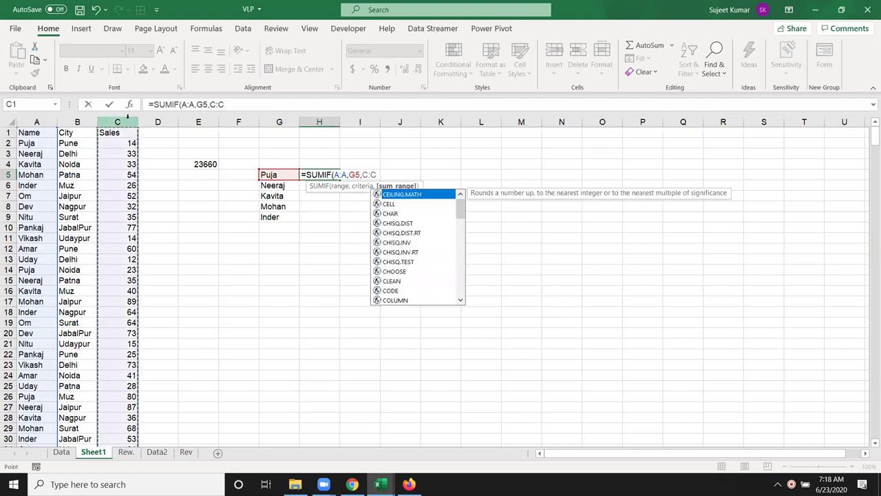
pyautogui.press('Return')
pyautogui.press('Up')
pyautogui.press('Down')
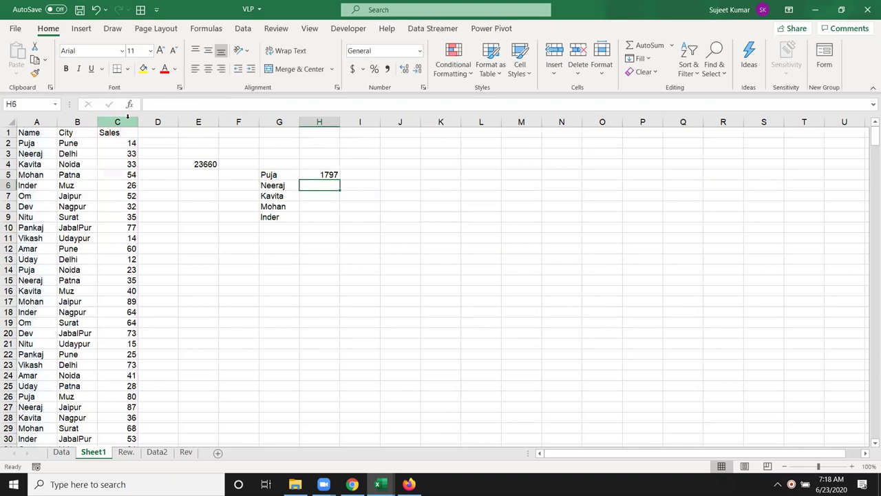
# Step: Enter =SUMIF(A:A,G5,C:C) in H6 beside Neeraj, which still returns 1797
pyautogui.write('=sum')
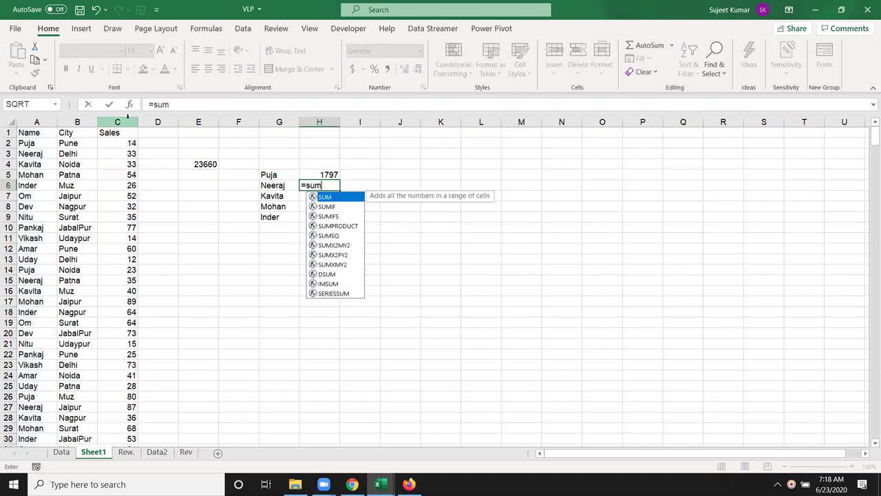
pyautogui.press('Down')
pyautogui.press('Tab')
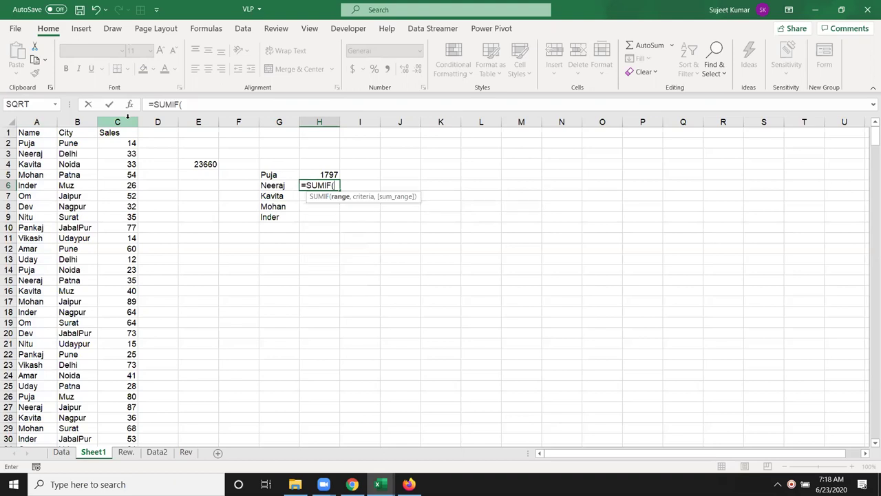
pyautogui.click(40, 120)
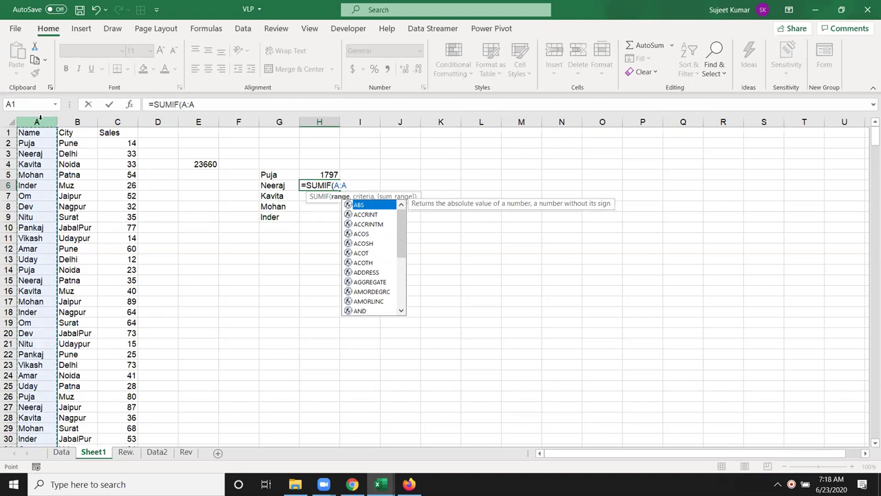
pyautogui.write(',')
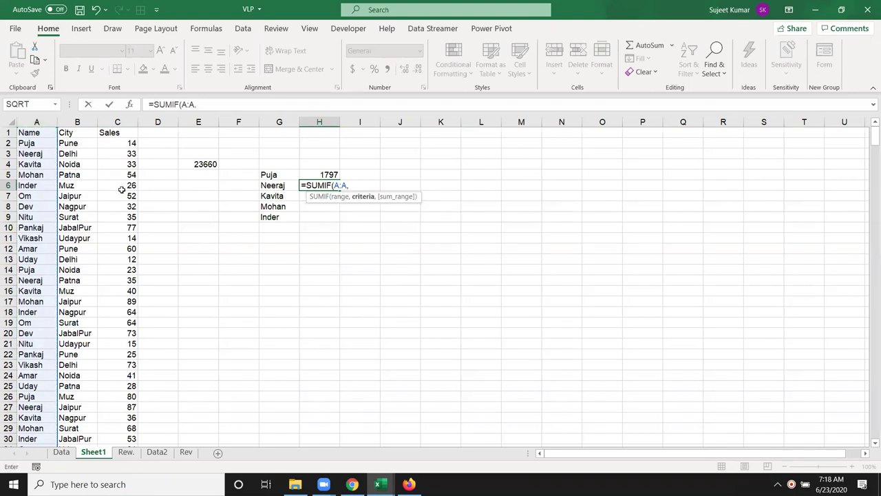
pyautogui.click(279, 177)
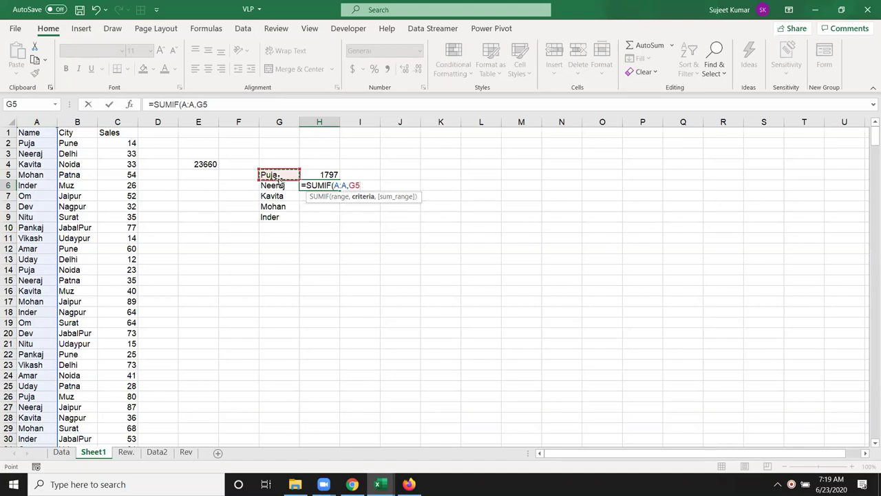
pyautogui.write(',')
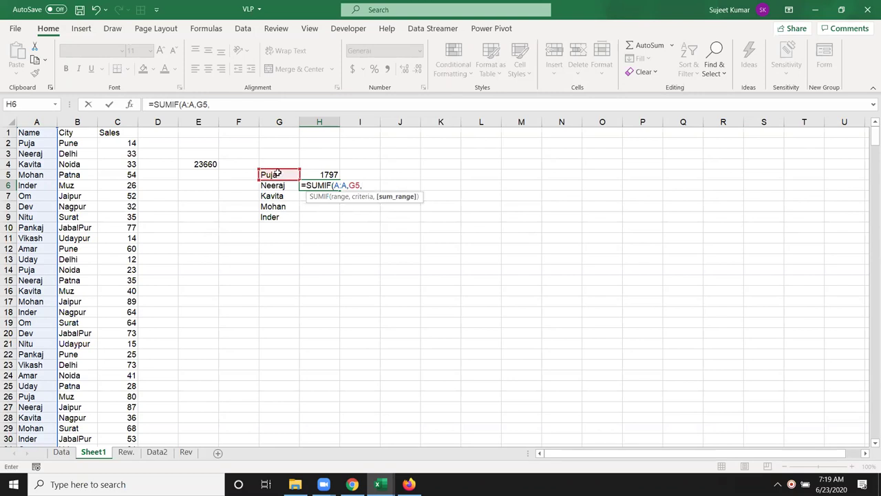
pyautogui.click(104, 121)
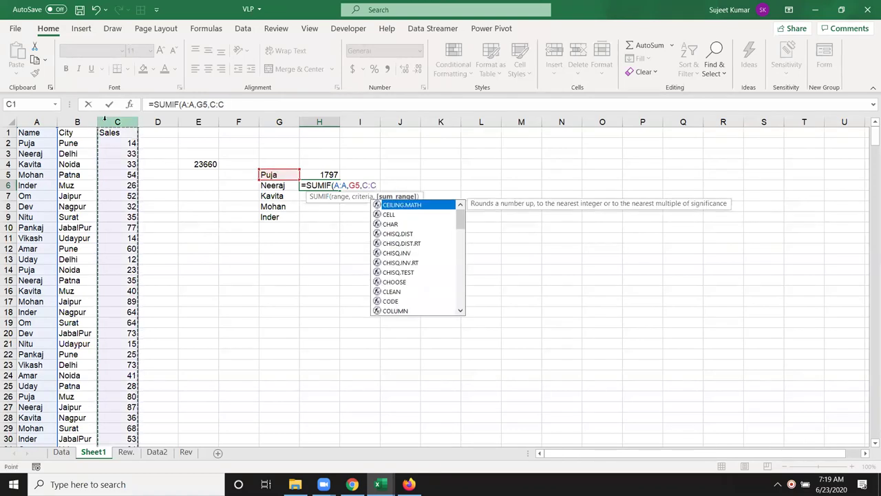
pyautogui.press('Return')
pyautogui.press('Up')
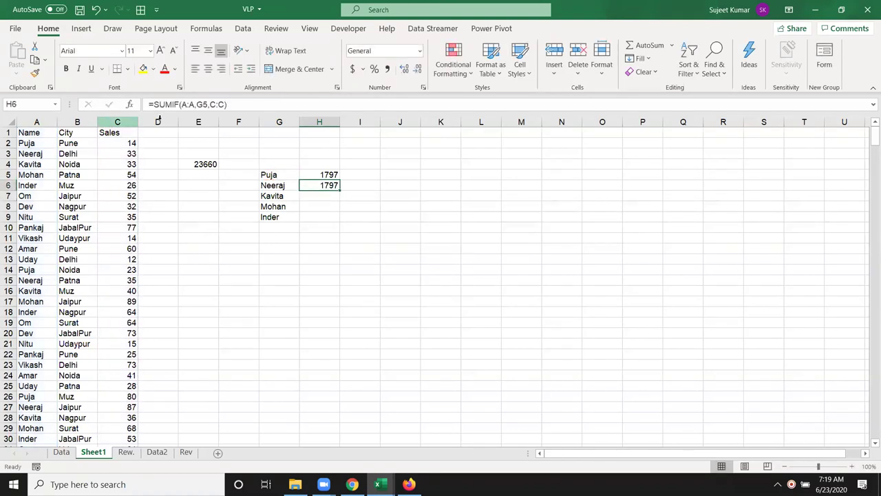
# Step: Fill H6's SUMIF formula down to H9, giving 2179, 1943 and 2022
pyautogui.doubleClick(339, 191)
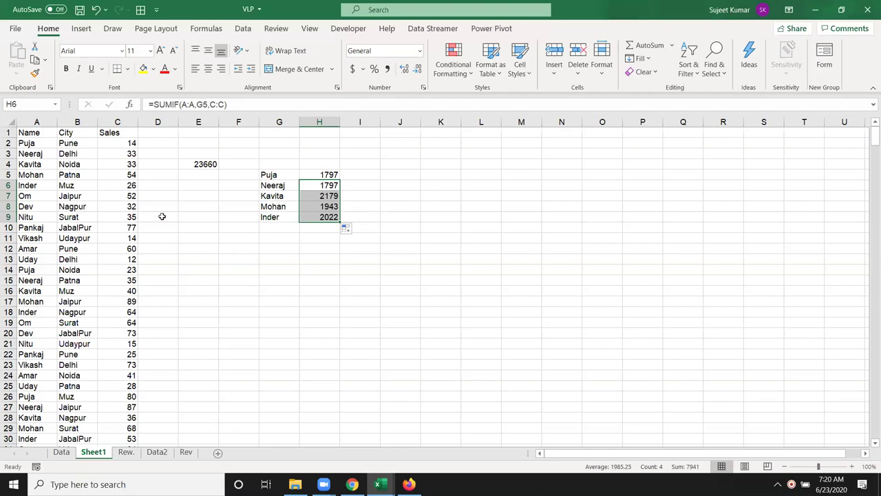
# Step: Check the Sales column's sum, then enter the criterion >50 in F11
pyautogui.moveTo(101, 119); pyautogui.dragTo(103, 119)
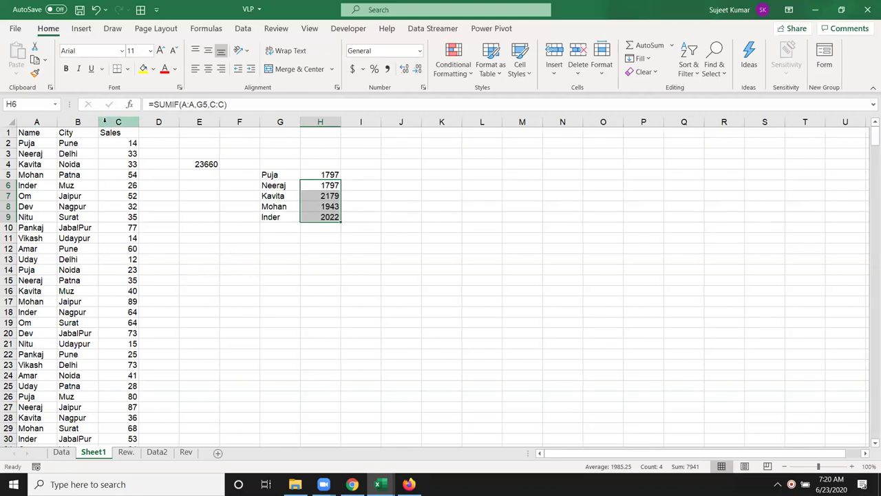
pyautogui.click(104, 119)
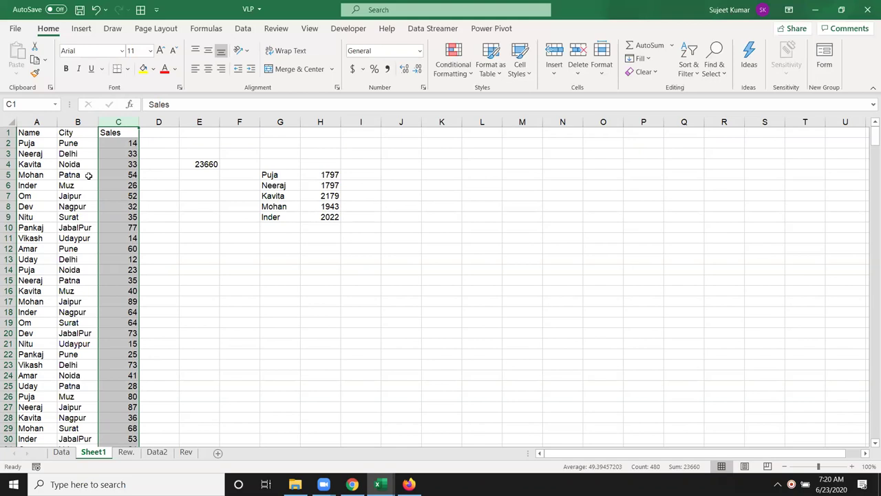
pyautogui.click(252, 243)
pyautogui.write('>50')
pyautogui.press('Tab')
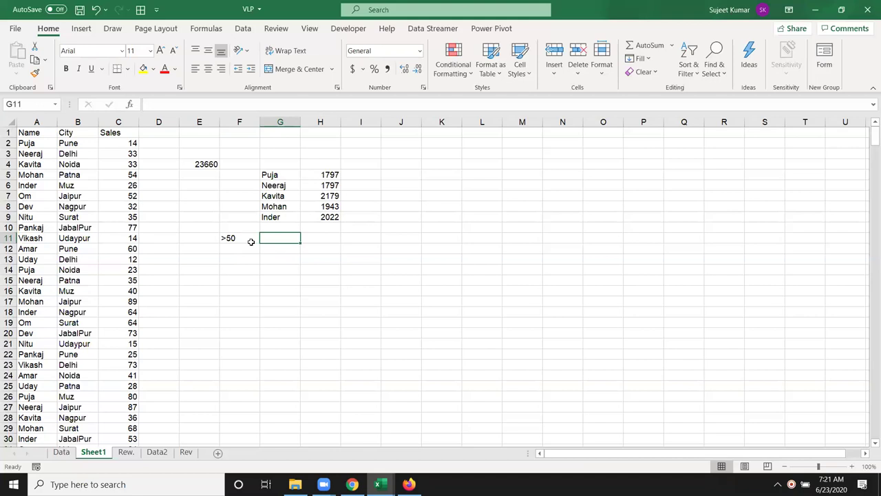
# Step: Enter =SUMIF(C:C,F11) in G11 to total sales above 50, giving 16063
pyautogui.write('=')
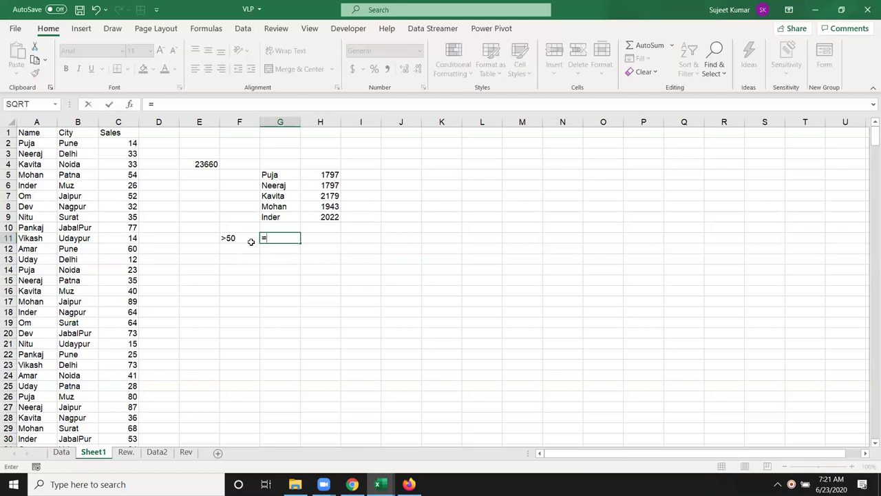
pyautogui.write('sum')
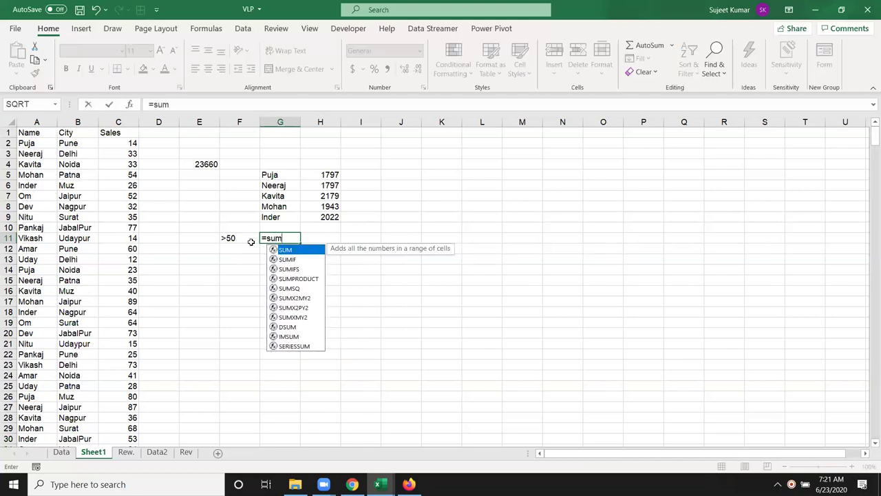
pyautogui.press('Down')
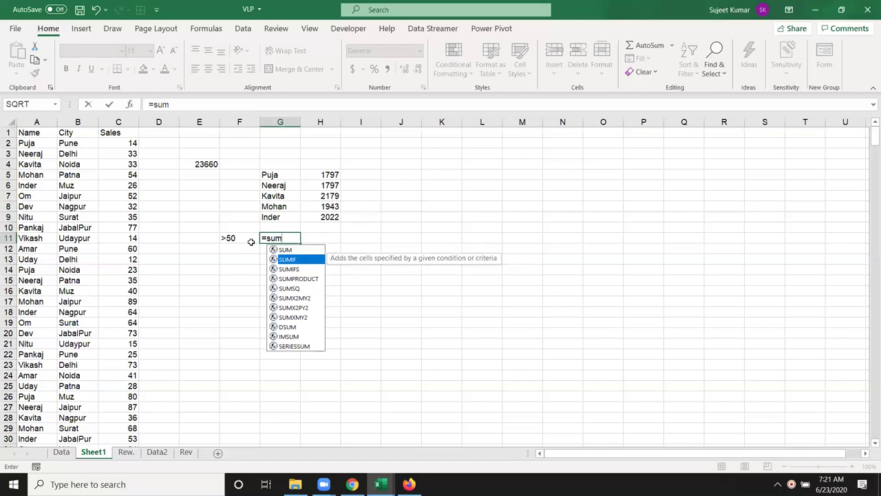
pyautogui.press('Tab')
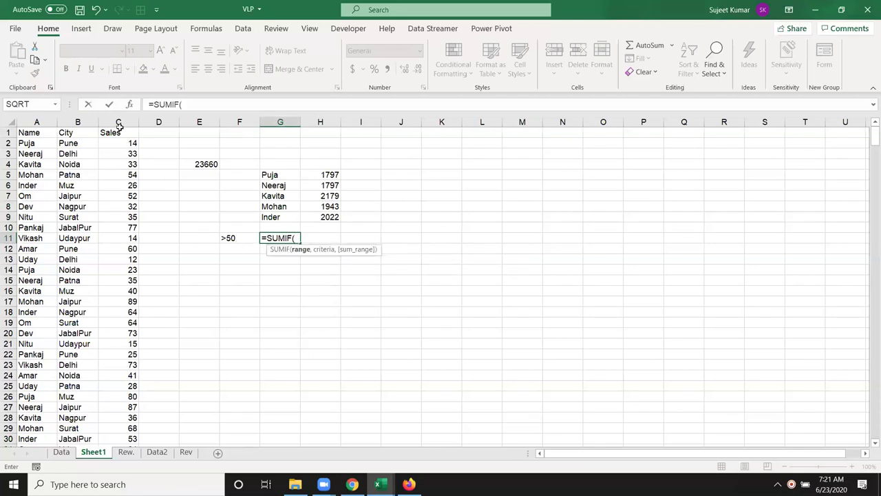
pyautogui.click(119, 123)
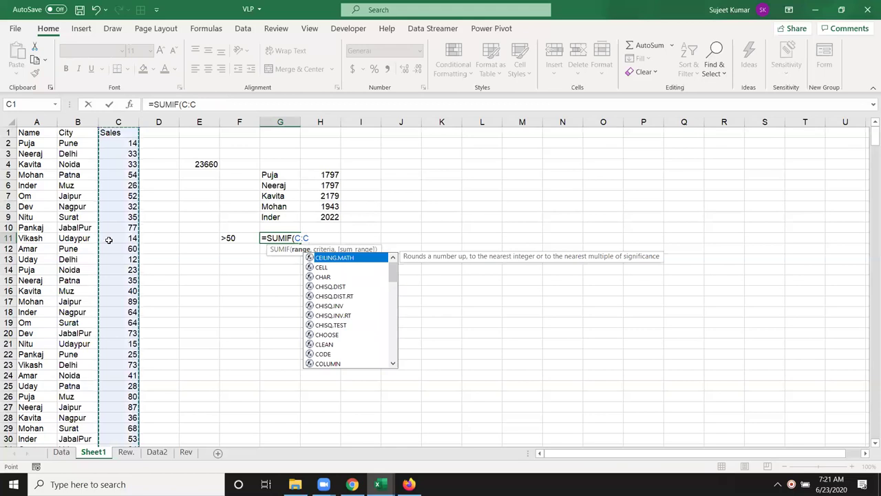
pyautogui.write(',')
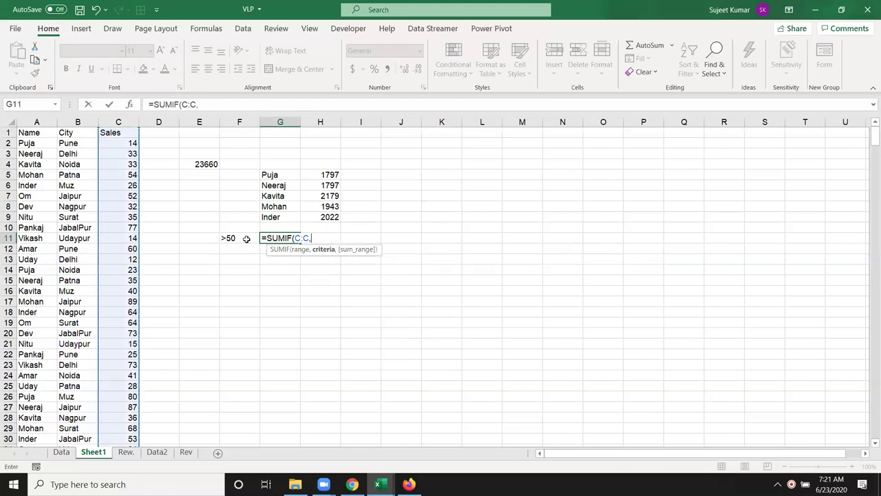
pyautogui.click(245, 240)
pyautogui.press('Return')
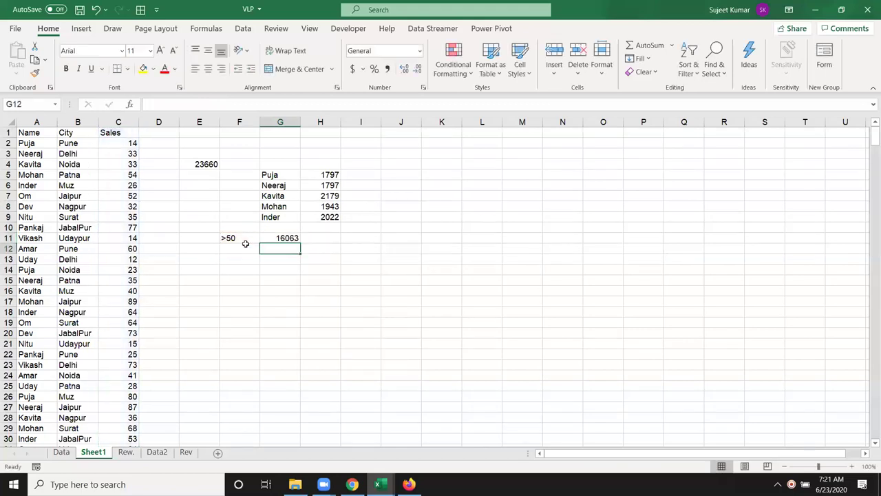
pyautogui.doubleClick(336, 217)
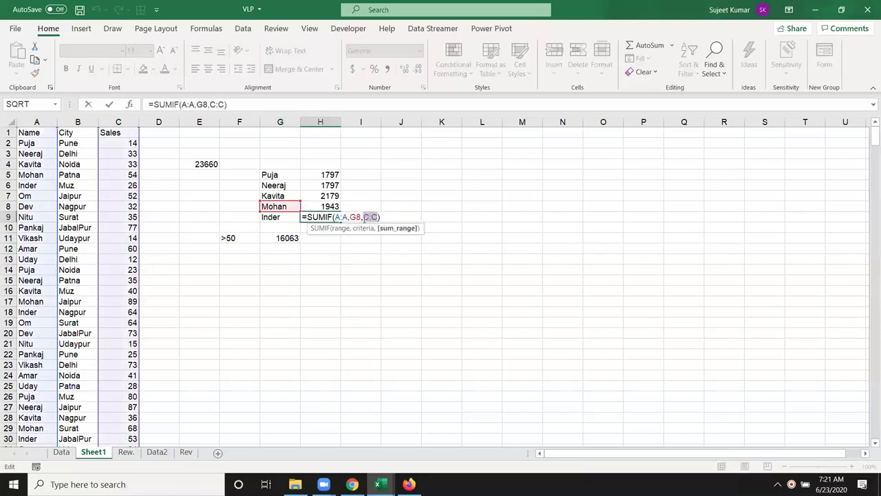
pyautogui.press('Escape')
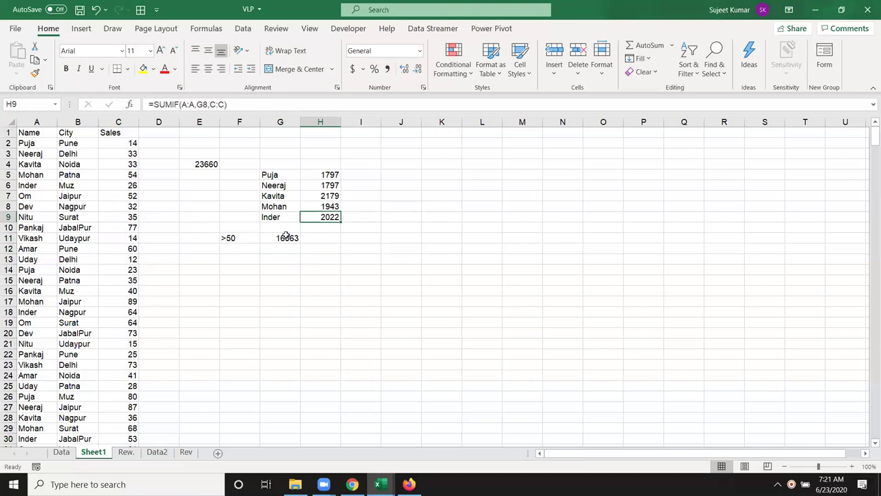
pyautogui.doubleClick(287, 237)
pyautogui.moveTo(295, 238); pyautogui.dragTo(308, 237)
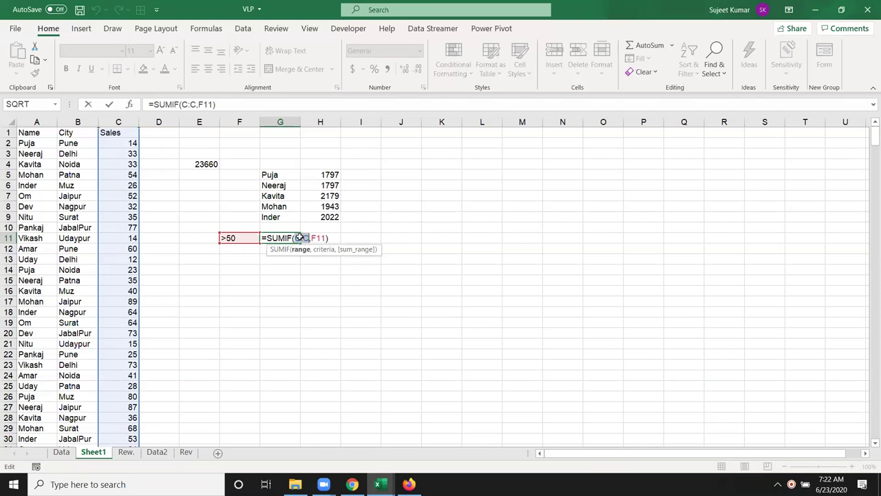
pyautogui.press('Return')
# Step: Enter the thresholds 60, 70, 90, 40 and 20 in F12 through F16
pyautogui.click(234, 250)
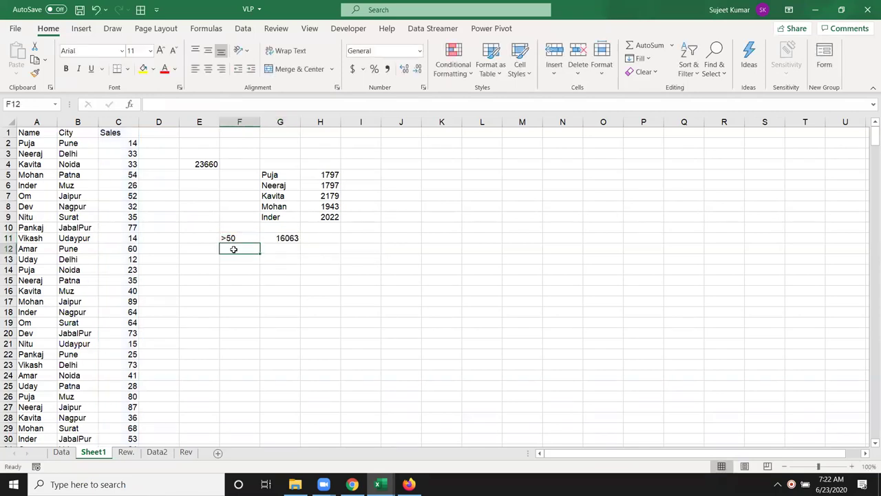
pyautogui.write('60')
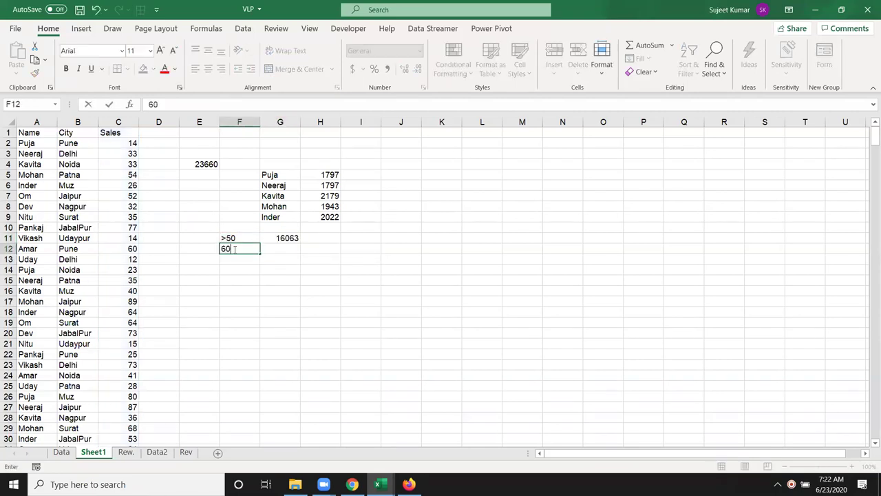
pyautogui.press('Tab')
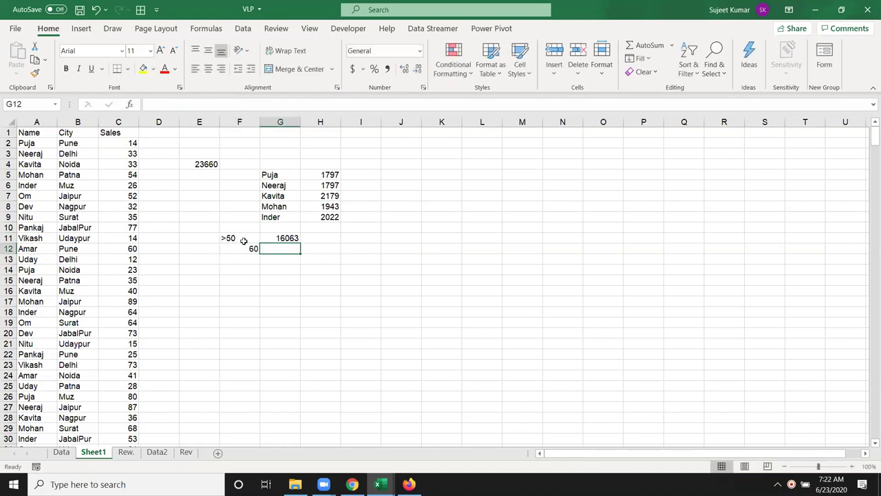
pyautogui.click(248, 257)
pyautogui.write('70')
pyautogui.press('Return')
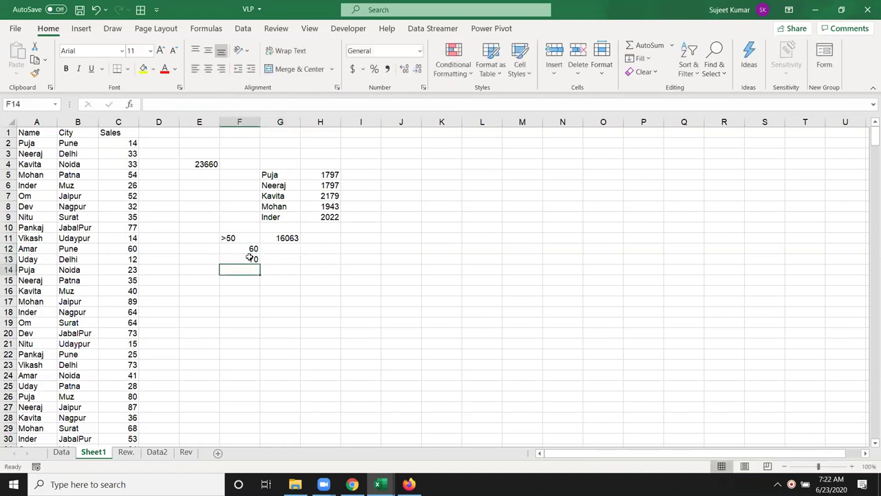
pyautogui.write('90')
pyautogui.press('Return')
pyautogui.write('40')
pyautogui.press('Return')
pyautogui.write('20')
pyautogui.press('Return')
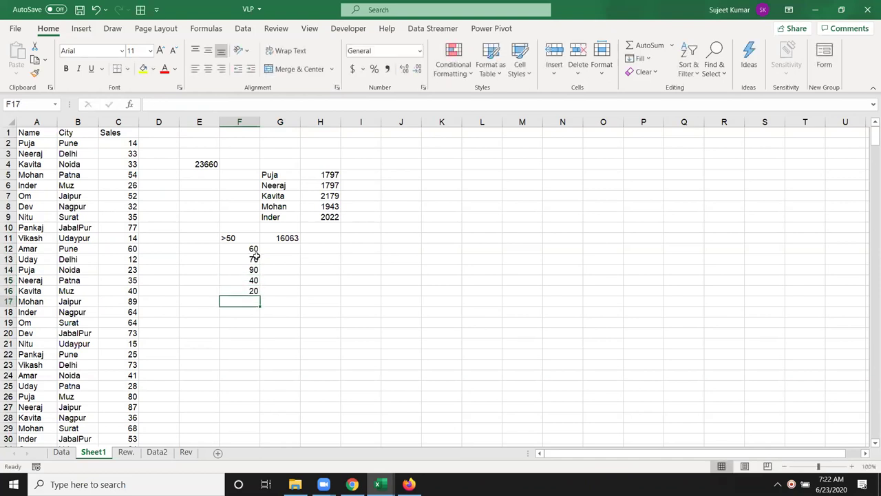
pyautogui.click(241, 252)
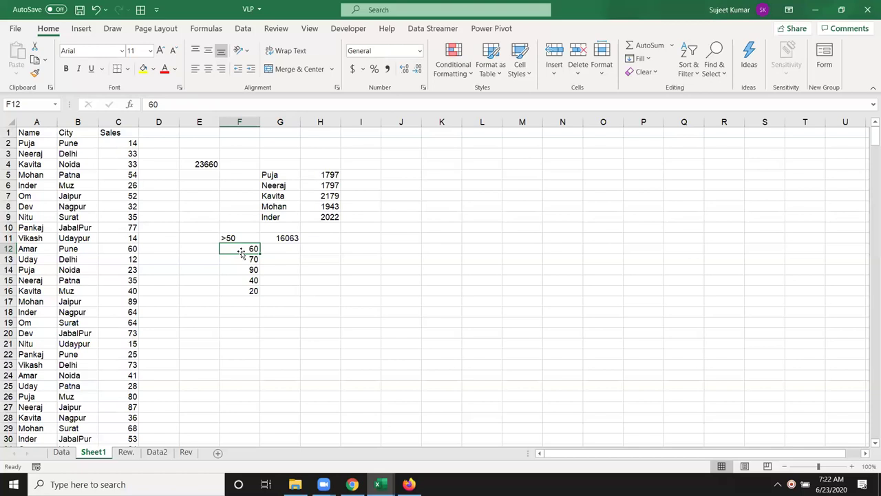
# Step: Enter =SUMIF(C:C,">="&F12) in G12 to total sales of at least 60
pyautogui.press('Right')
pyautogui.write('=')
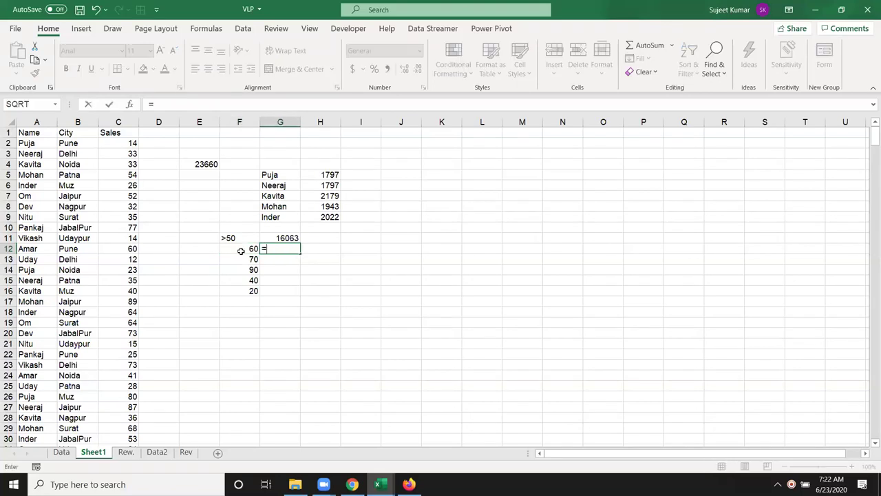
pyautogui.write('sum')
pyautogui.press('Down')
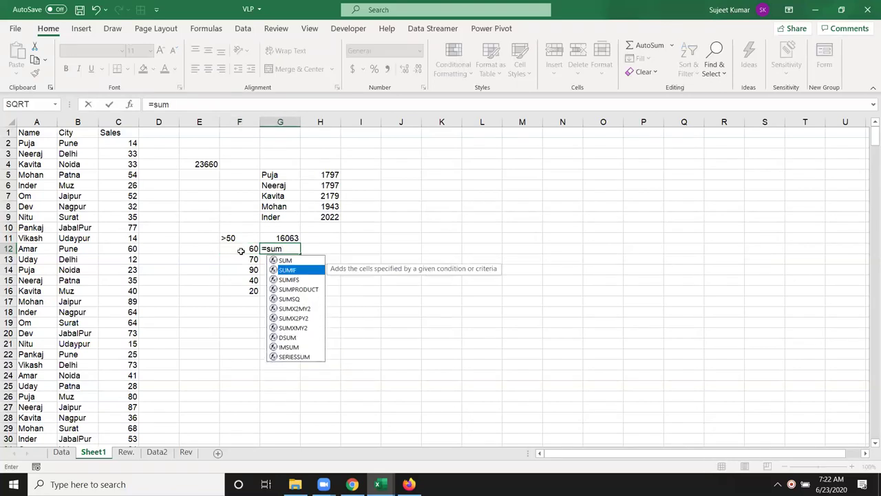
pyautogui.press('Tab')
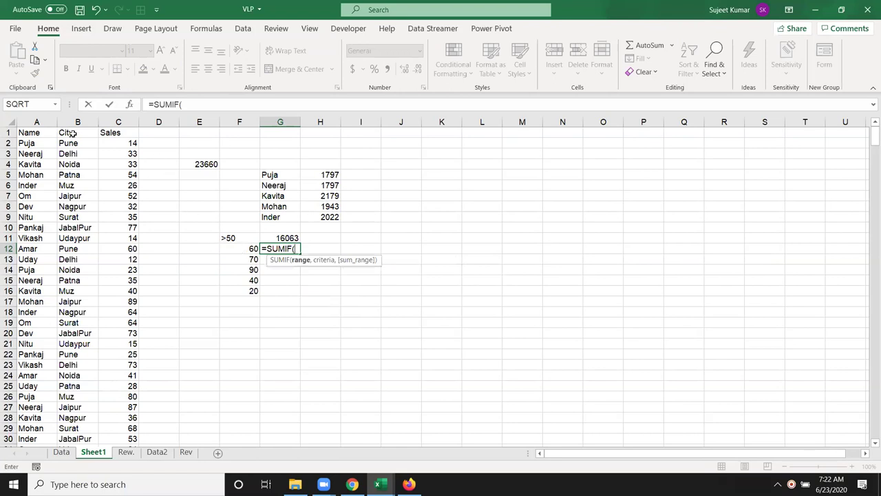
pyautogui.click(114, 121)
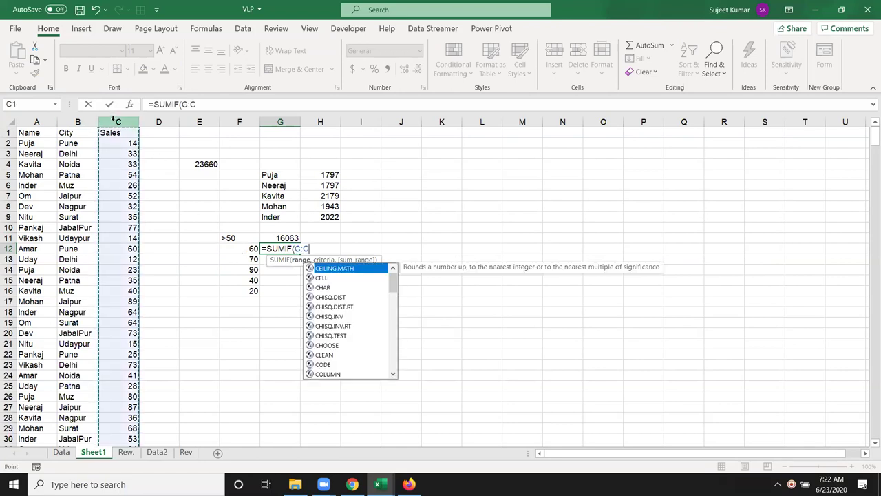
pyautogui.write(',">="')
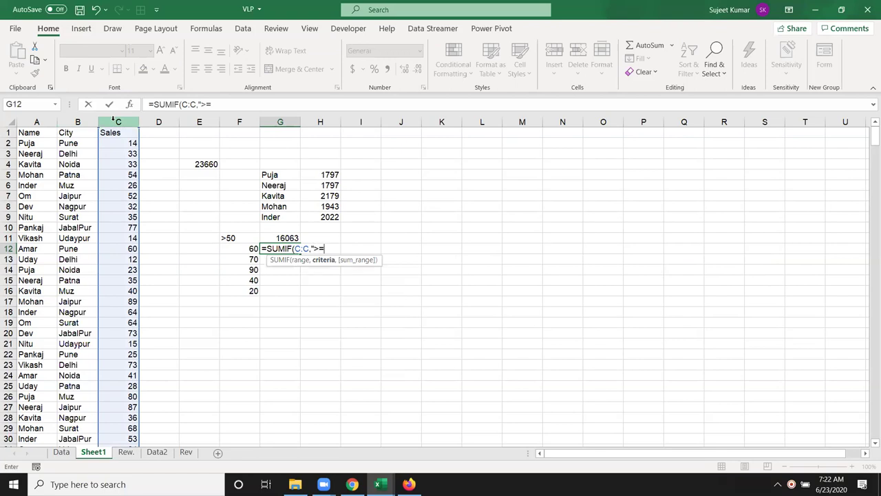
pyautogui.write('&')
pyautogui.click(228, 248)
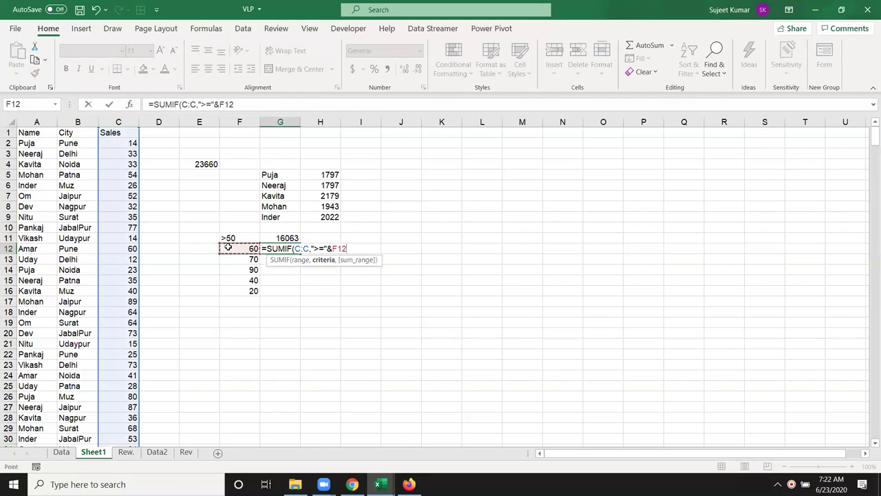
pyautogui.press('Return')
# Step: Copy the G12 threshold formula down to G16 for the remaining thresholds
pyautogui.click(289, 250)
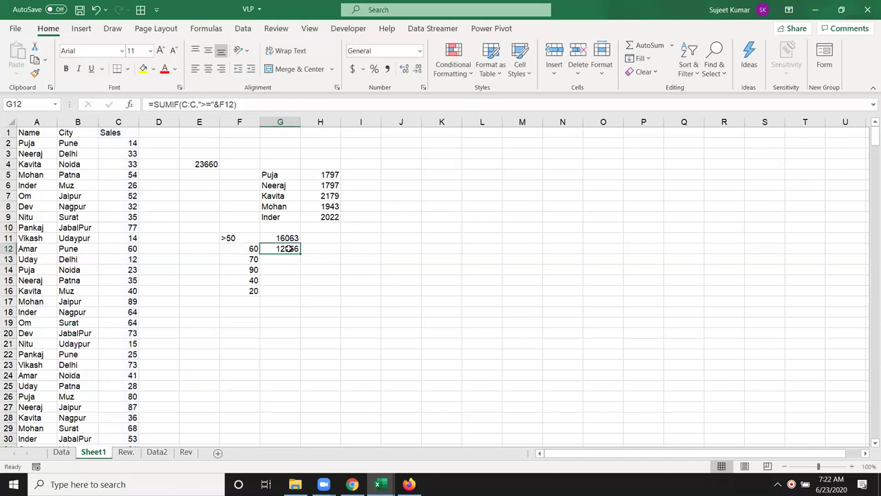
pyautogui.doubleClick(299, 252)
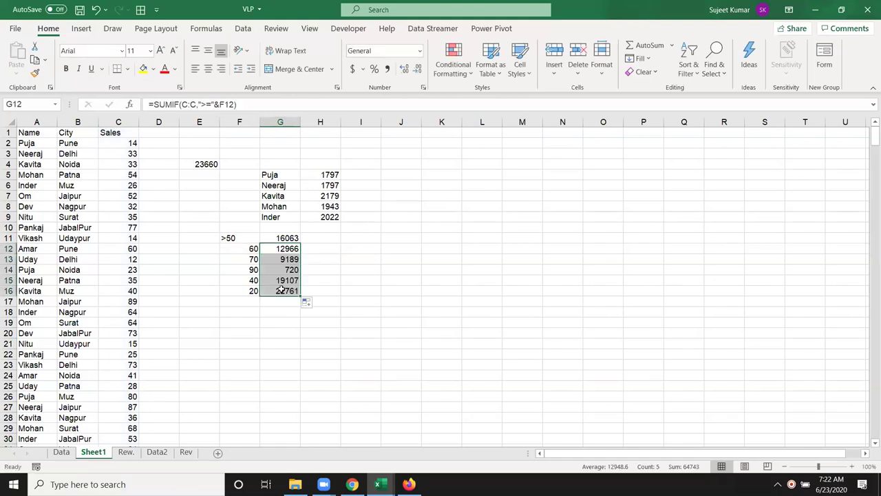
pyautogui.click(337, 251)
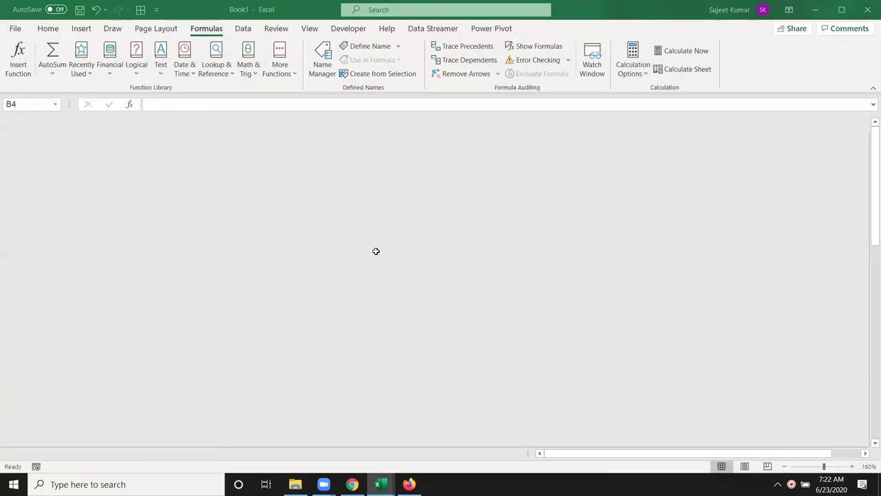
# Step: Enter the operator labels <, >=, <= and <> in H13 through H16
pyautogui.press('Escape')
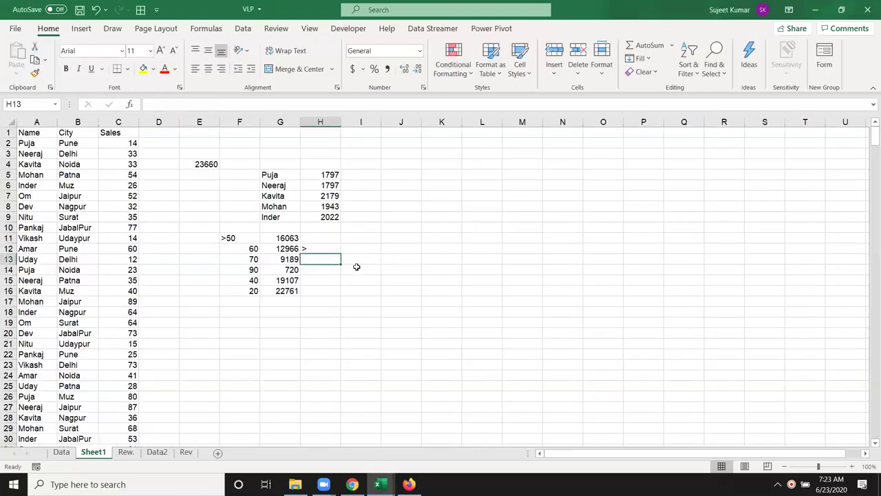
pyautogui.write('<')
pyautogui.press('Return')
pyautogui.write('>=')
pyautogui.press('Return')
pyautogui.write('<=')
pyautogui.press('Return')
pyautogui.write('<>')
pyautogui.press('Return')
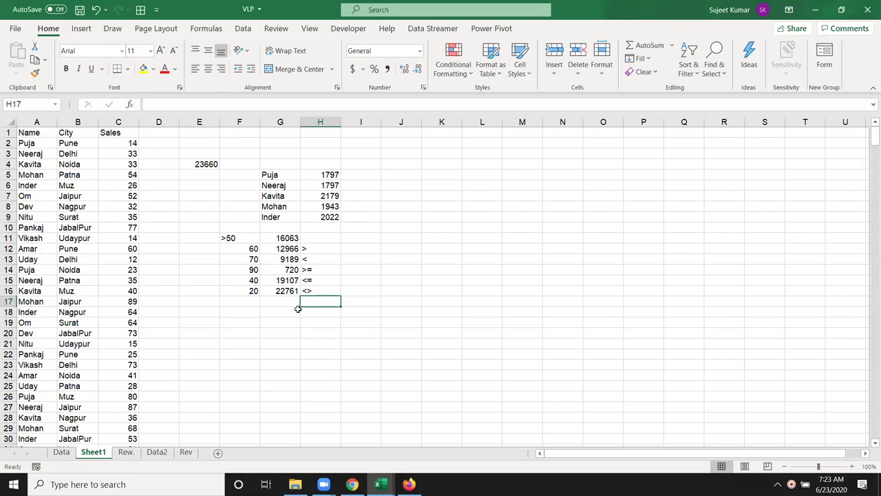
pyautogui.click(271, 322)
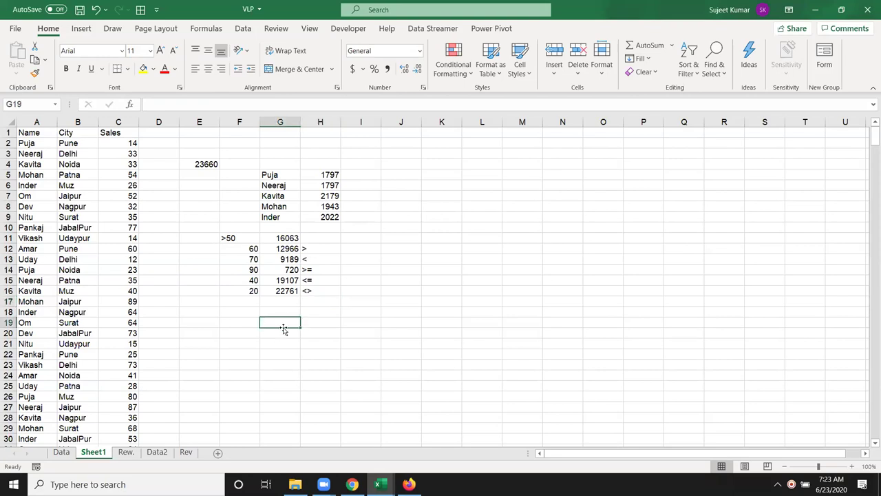
pyautogui.click(239, 317)
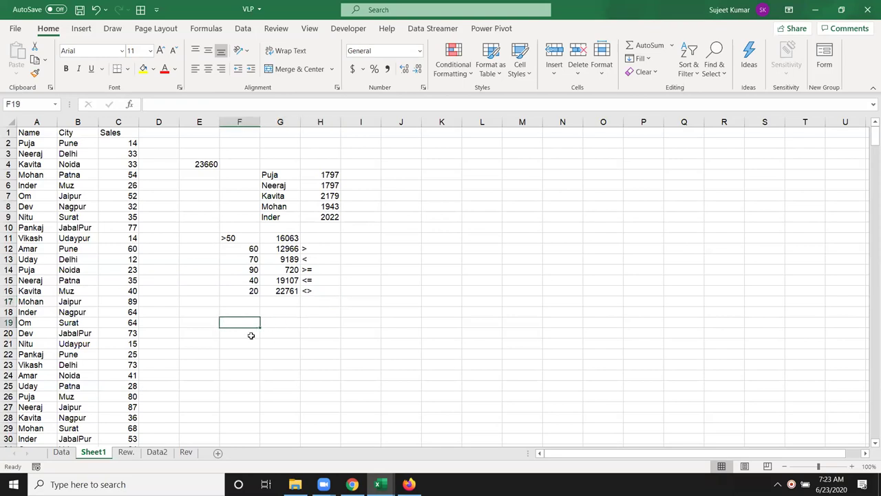
pyautogui.doubleClick(40, 205)
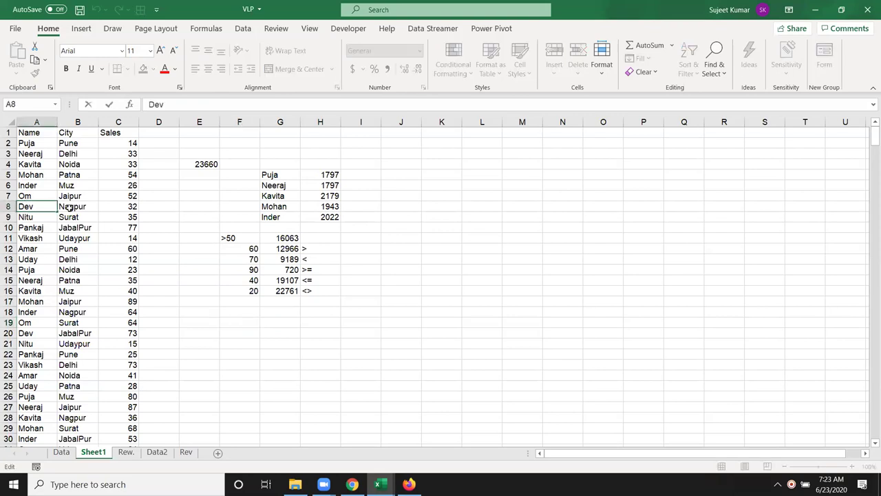
pyautogui.write('Kumar')
pyautogui.click(114, 250)
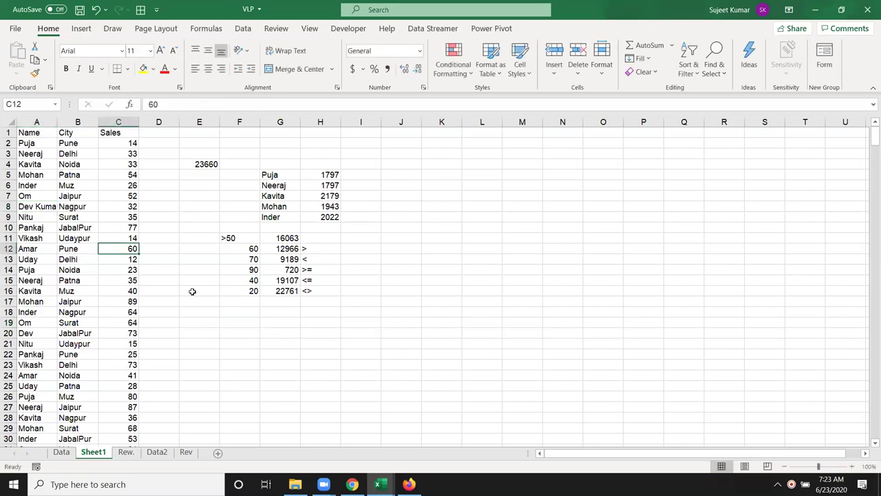
# Step: Enter the criterion DEV in F18
pyautogui.click(243, 311)
pyautogui.write('DEV')
pyautogui.press('Return')
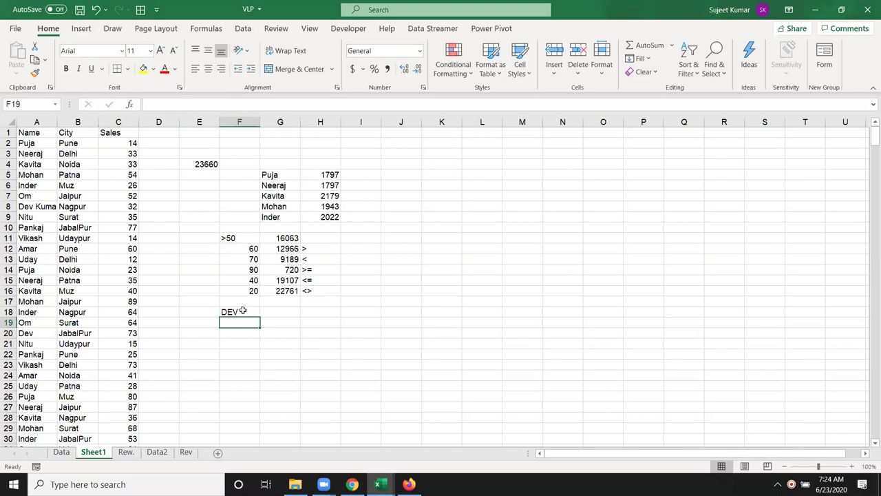
# Step: Turn the F18 criterion into the wildcard *DEV*
pyautogui.doubleClick(230, 313)
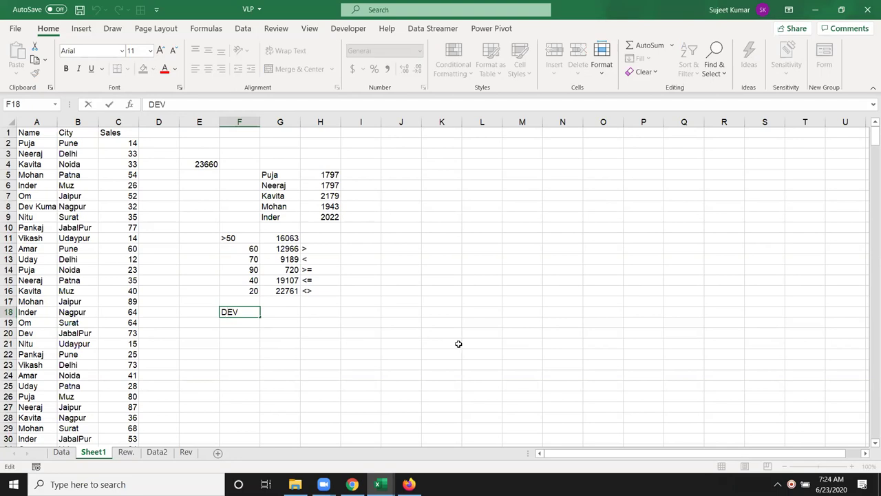
pyautogui.press('Home')
pyautogui.write('*')
pyautogui.press('Return')
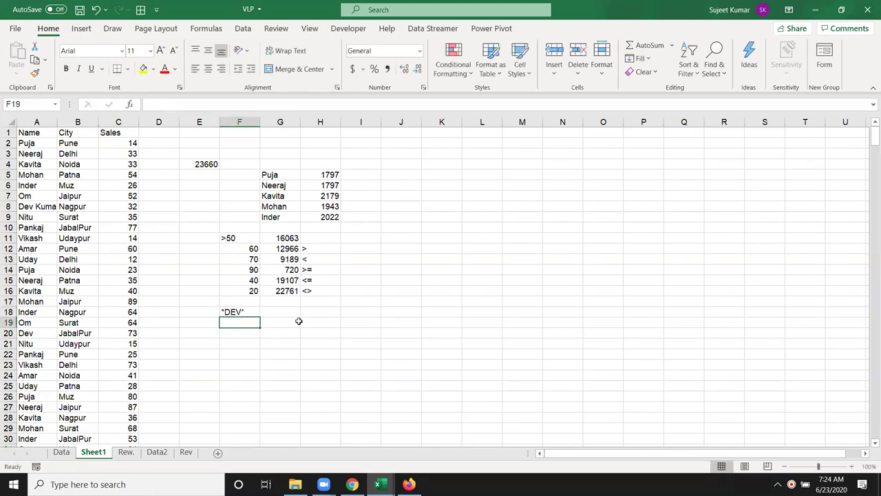
# Step: Enter =SUMIF(A:A,F18,C:C) in G18 to total matching sales, giving 1818
pyautogui.click(289, 316)
pyautogui.write('=sumif')
pyautogui.press('Tab')
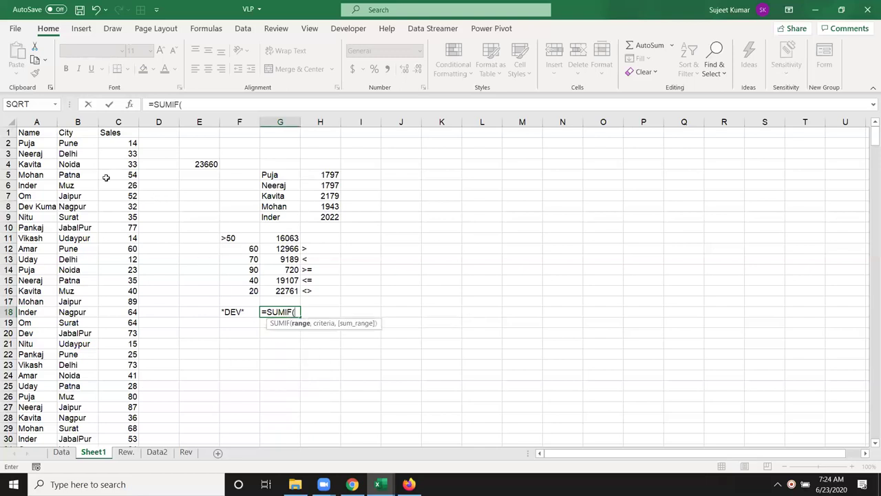
pyautogui.click(38, 121)
pyautogui.write(',')
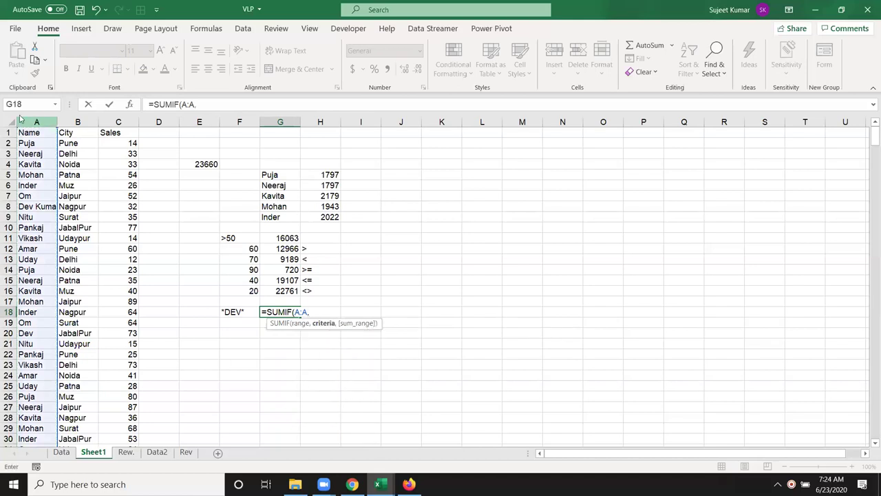
pyautogui.click(230, 311)
pyautogui.write(',')
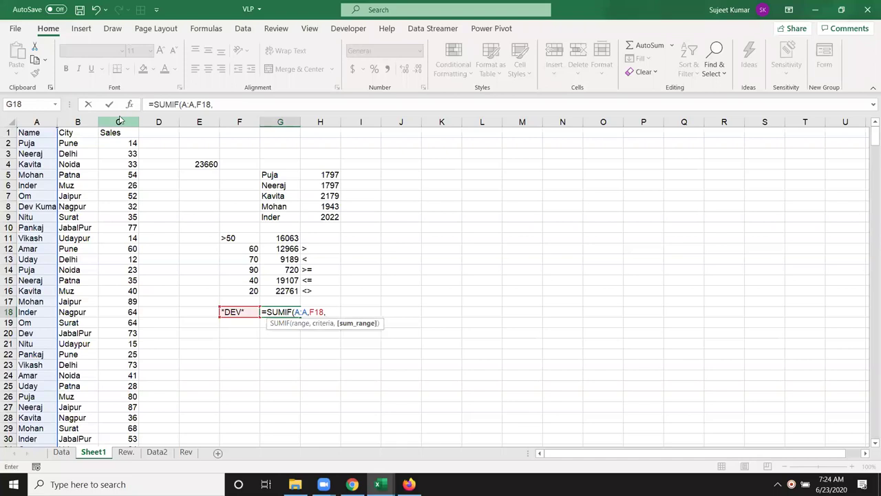
pyautogui.click(119, 121)
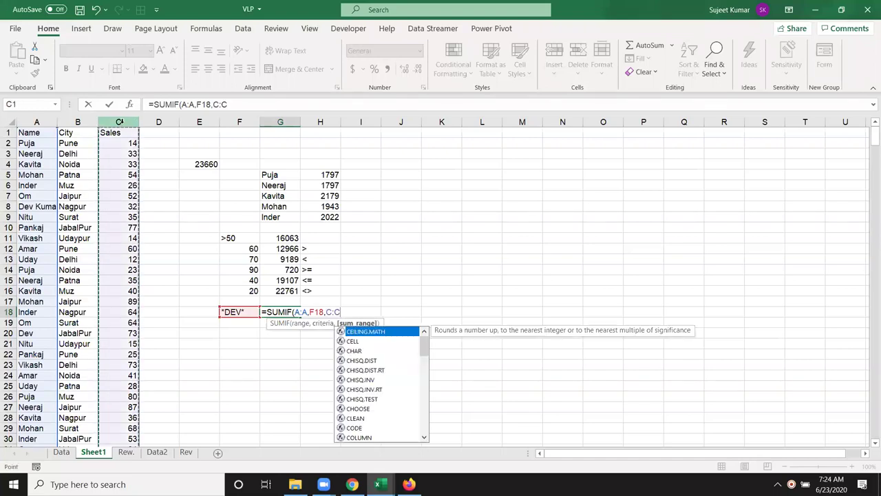
pyautogui.hotkey('ctrl', 'Return')
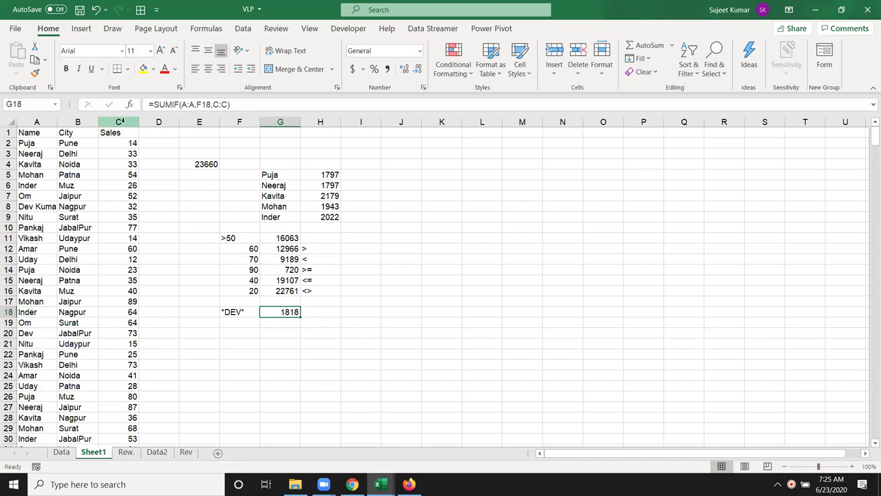
pyautogui.press('Left')
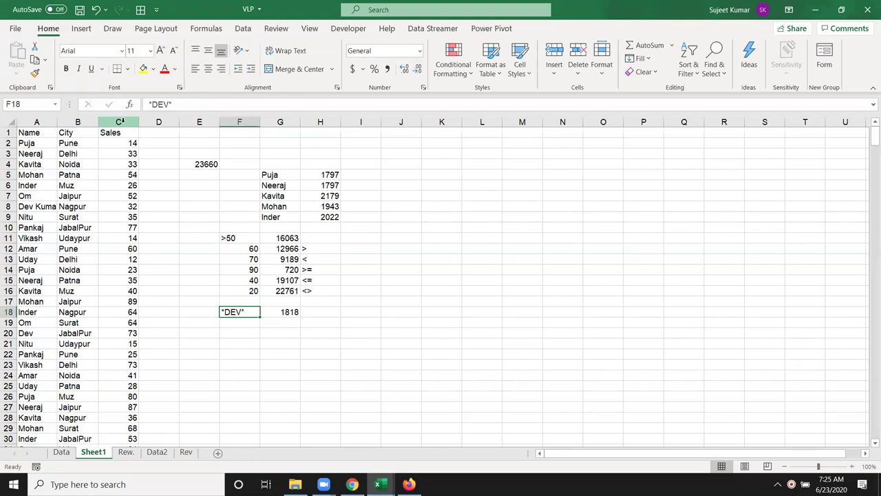
# Step: Enter the wildcard criteria *Dev in F19 and Dev* in F20
pyautogui.press('Down')
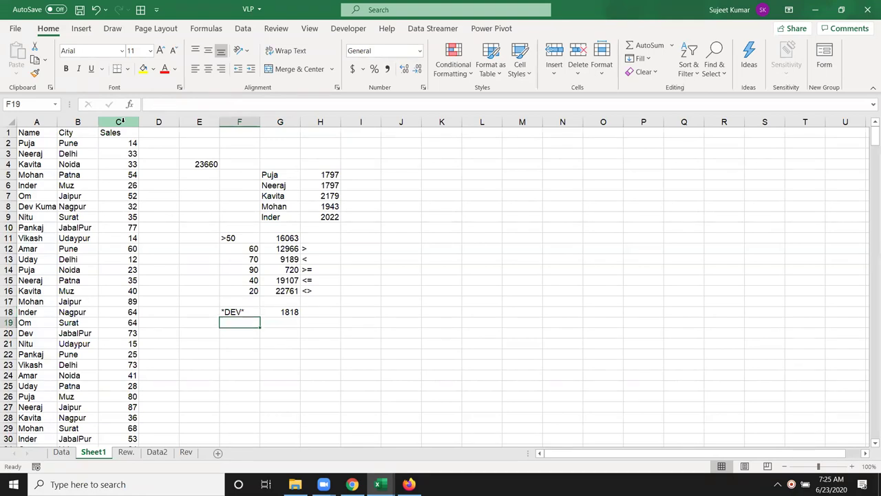
pyautogui.write('*')
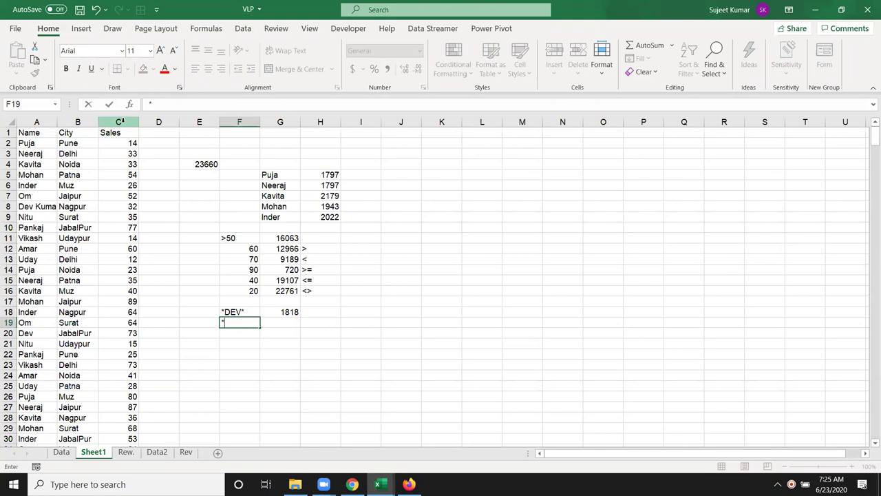
pyautogui.write('Dev*')
pyautogui.press('BackSpace')
pyautogui.press('Return')
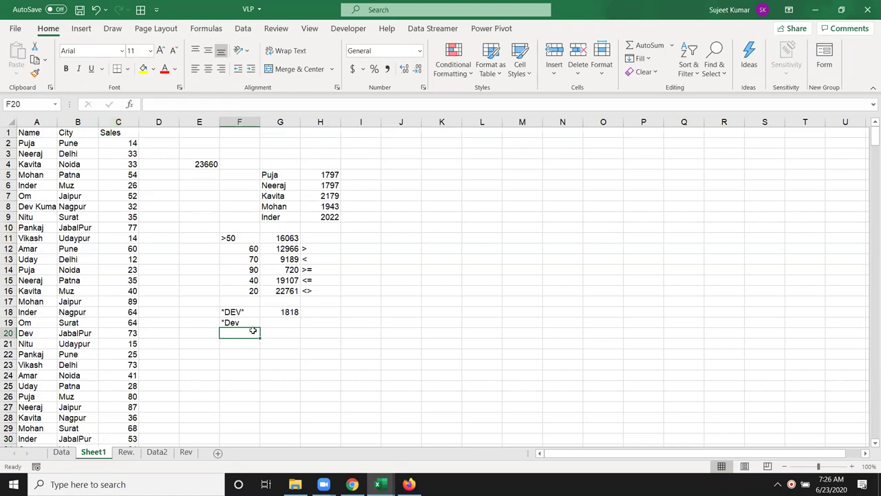
pyautogui.write('Dev*')
pyautogui.press('Return')
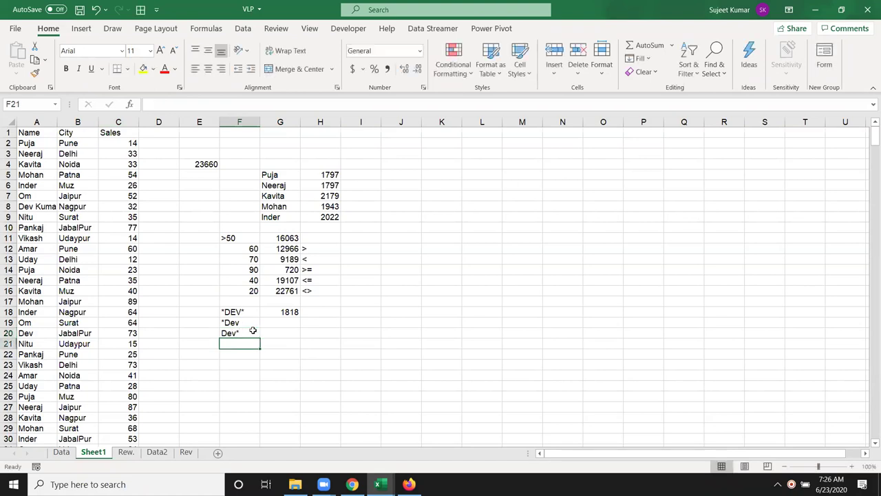
# Step: Compare the *DEV*, *Dev and Dev* criteria in F18:F20
pyautogui.click(263, 331)
pyautogui.click(249, 313)
pyautogui.click(242, 331)
pyautogui.click(241, 322)
pyautogui.click(243, 332)
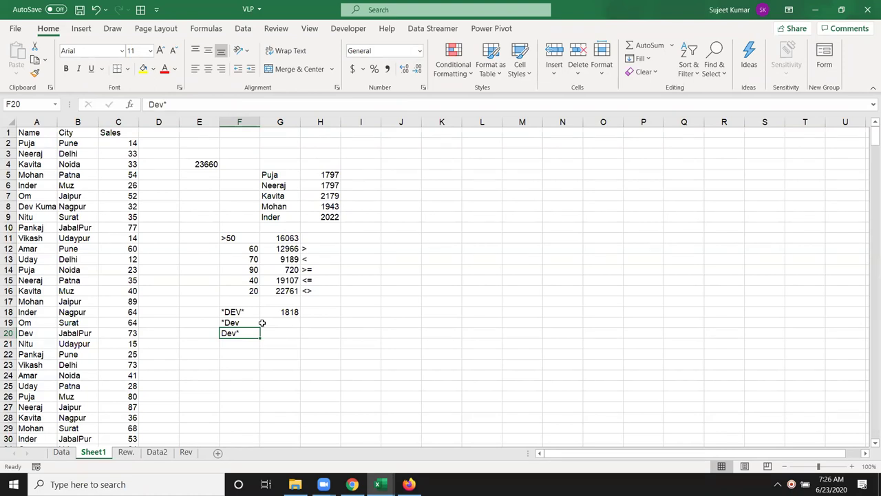
pyautogui.press('Down')
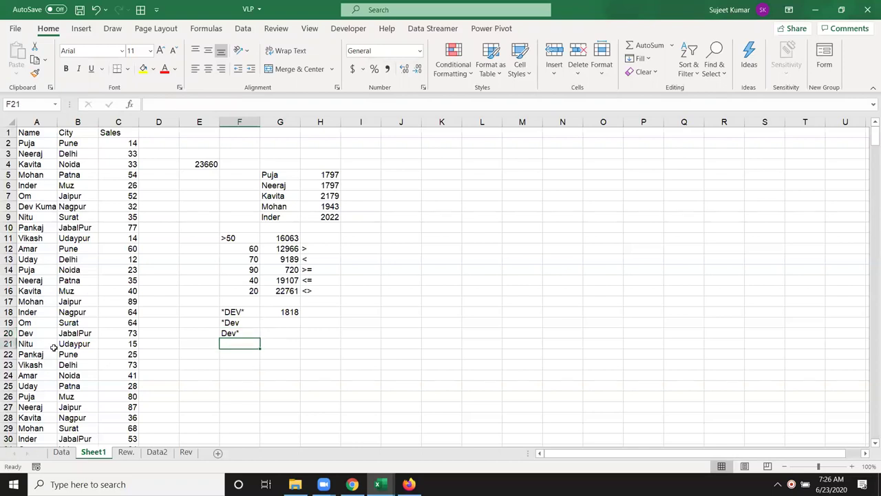
# Step: Overwrite the name Amar in A12 with the text F7
pyautogui.click(21, 197)
pyautogui.click(22, 248)
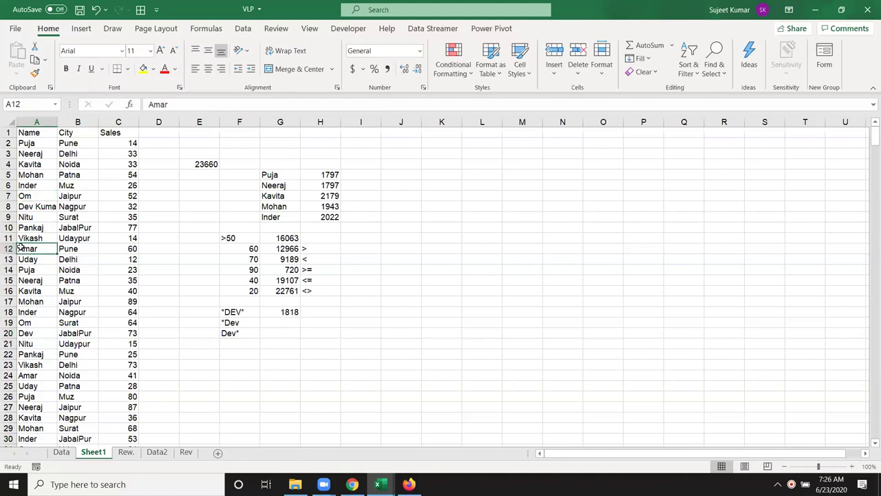
pyautogui.write('F7')
pyautogui.press('Return')
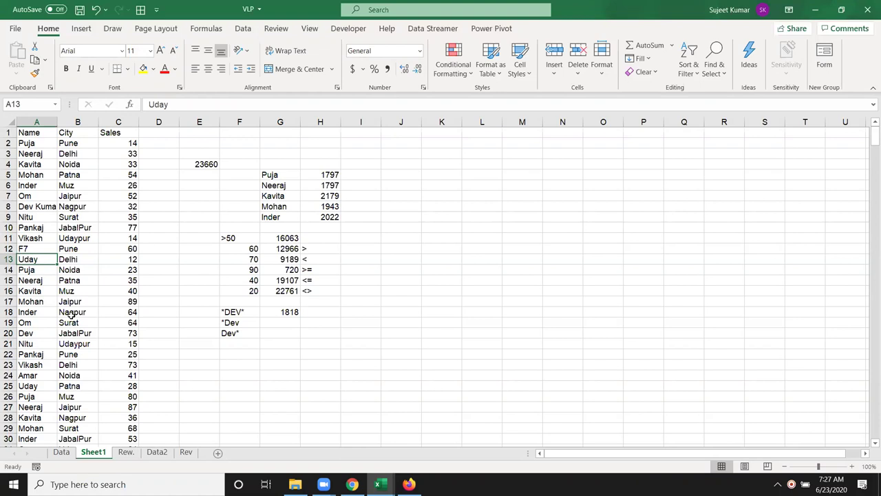
# Step: Enter the ?? wildcard criterion in F21
pyautogui.click(242, 343)
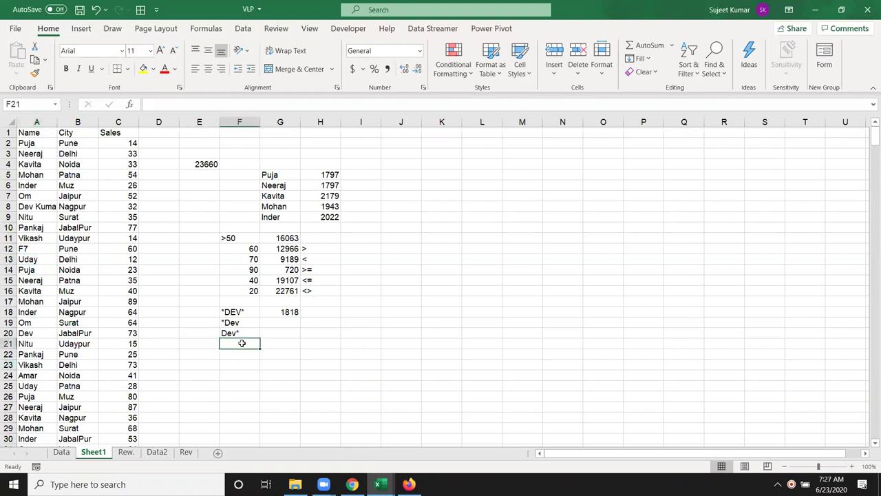
pyautogui.write('??')
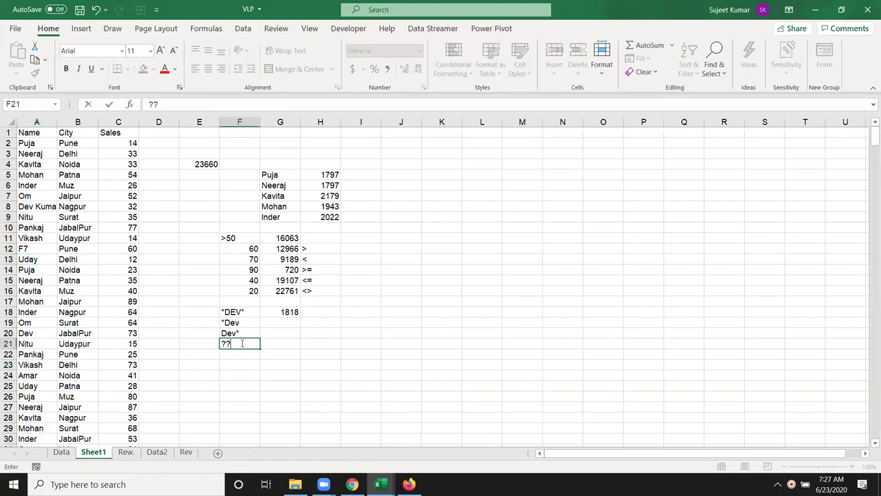
pyautogui.press('Tab')
# Step: Enter =SUMIF(A:A,F21,C:C) in G21, returning 1978
pyautogui.write('=')
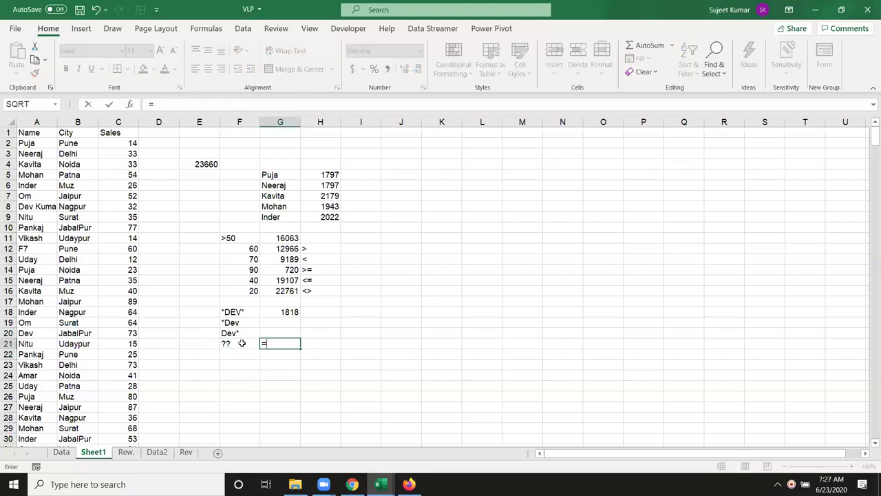
pyautogui.write('sum')
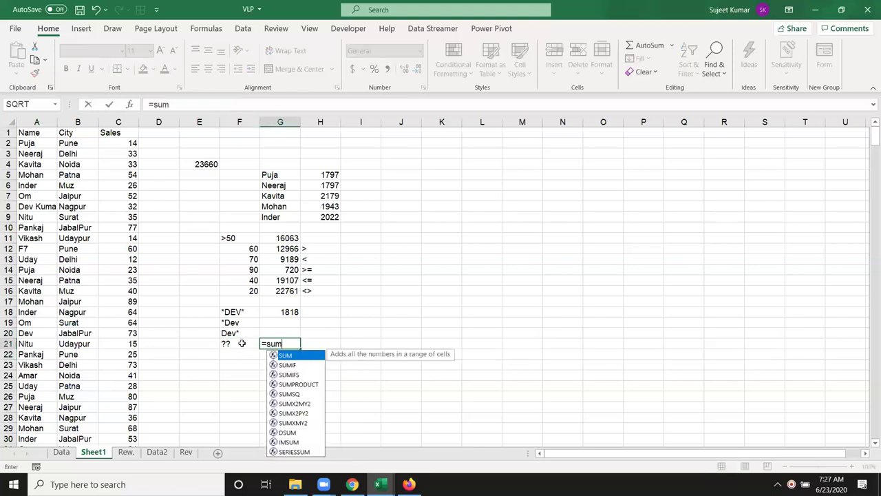
pyautogui.press('Down')
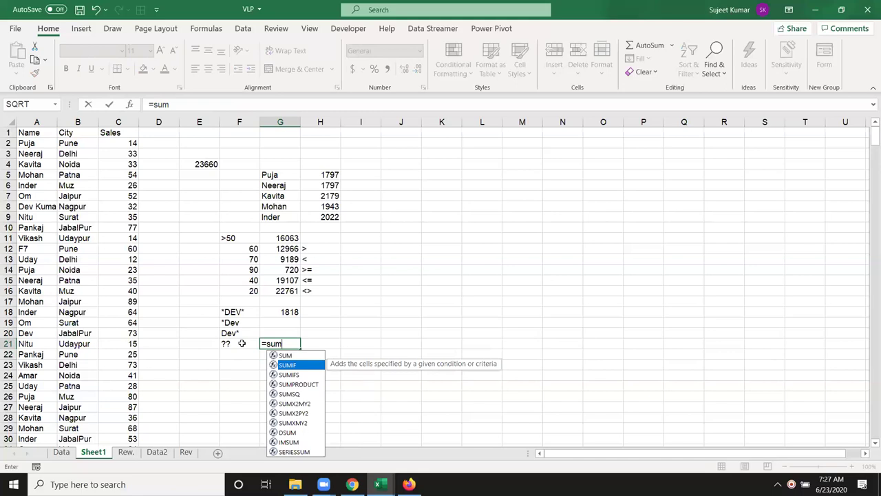
pyautogui.press('Tab')
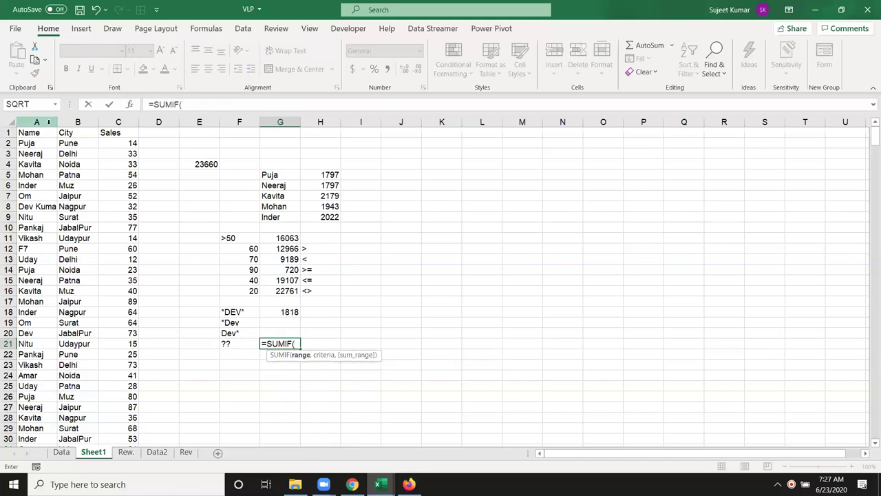
pyautogui.click(47, 121)
pyautogui.write(',')
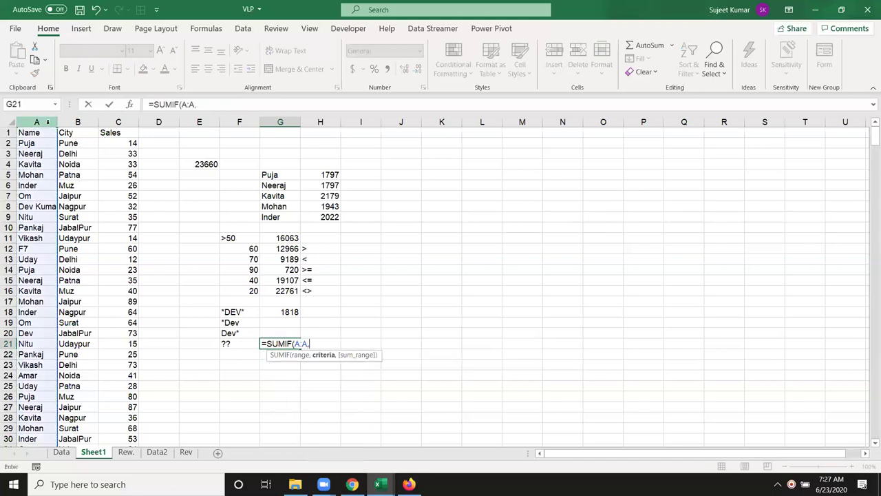
pyautogui.click(235, 341)
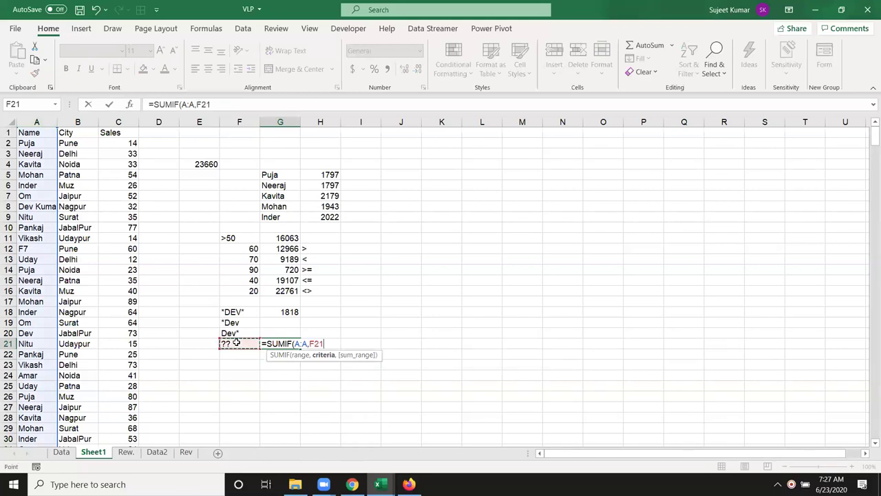
pyautogui.write(',C:C')
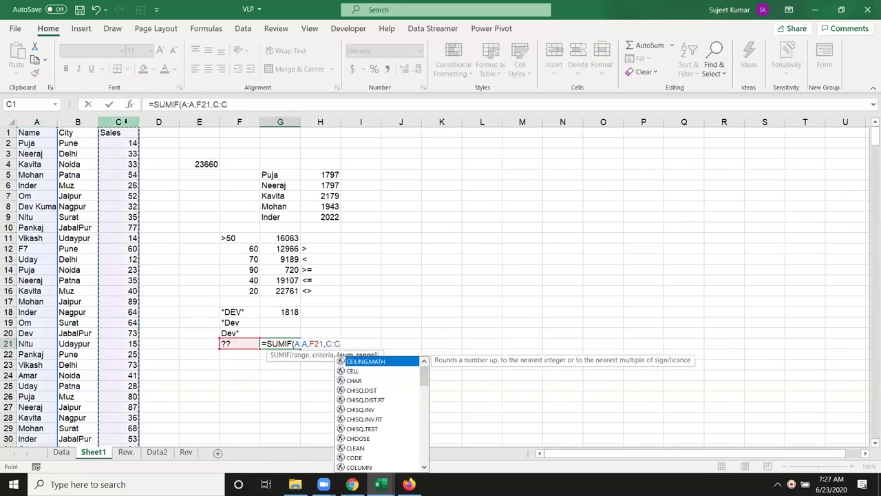
pyautogui.click(126, 121)
pyautogui.hotkey('ctrl', 'Return')
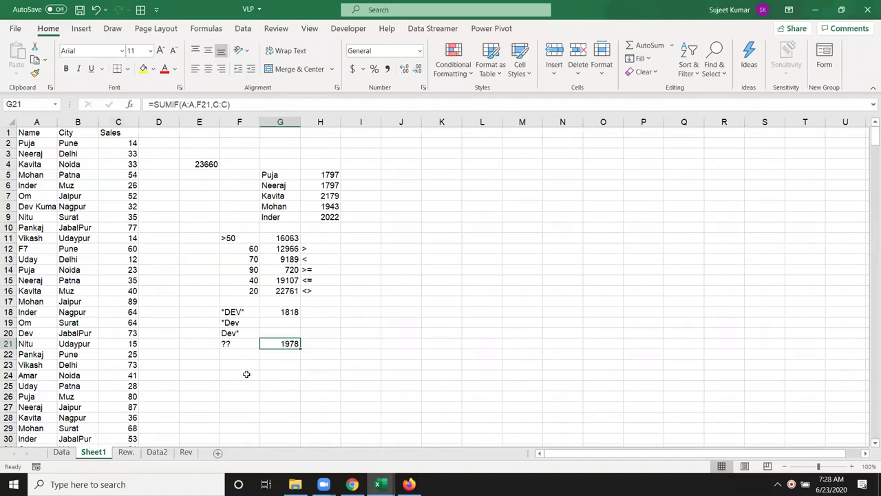
pyautogui.click(250, 353)
# Step: Enter Puja in F25 and Noida in G25
pyautogui.click(238, 342)
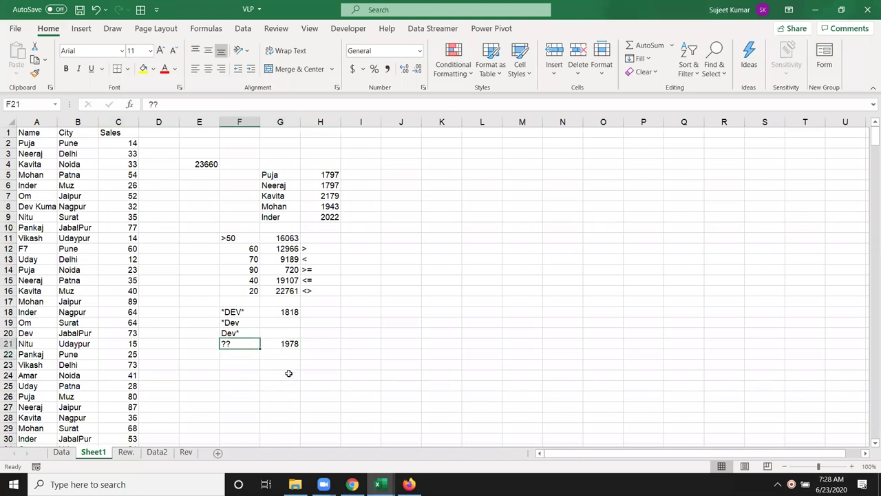
pyautogui.scroll(-1, 289, 341)
pyautogui.scroll(1, 271, 333)
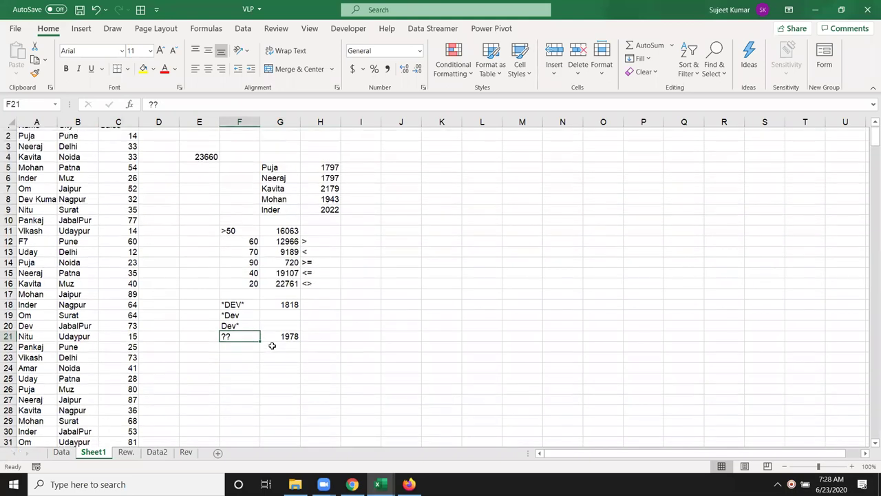
pyautogui.click(243, 387)
pyautogui.write('Puja')
pyautogui.press('Tab')
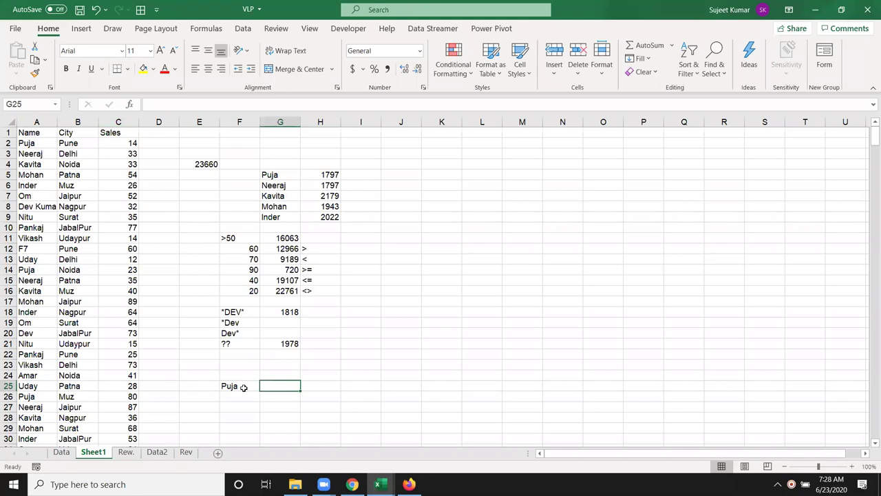
pyautogui.write('Noida')
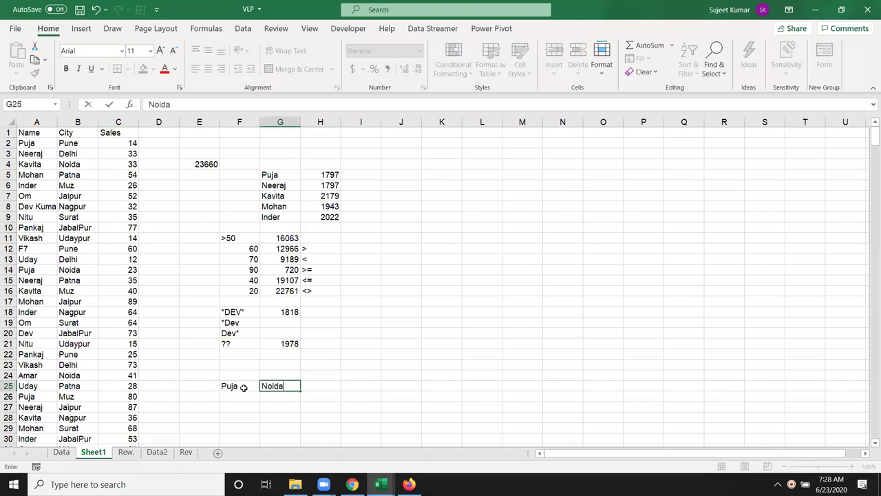
pyautogui.press('Return')
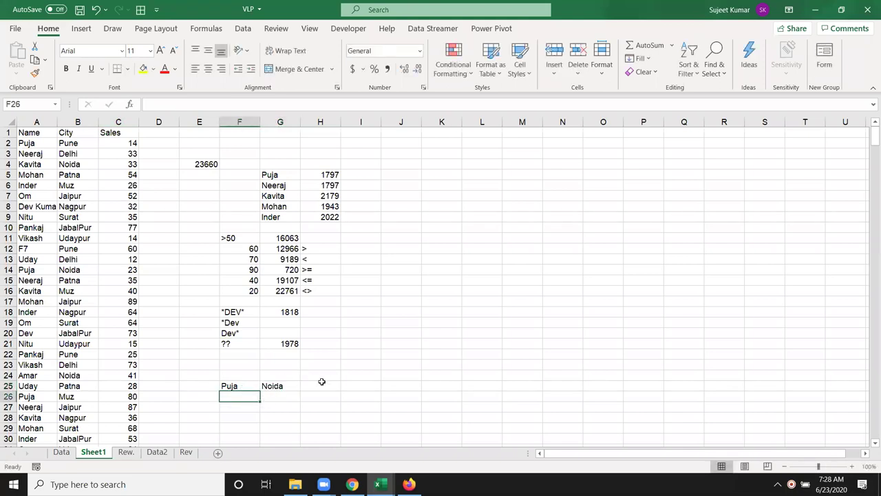
# Step: Start a SUMIFS in H25 with the Sales column C:C as sum range
pyautogui.click(322, 384)
pyautogui.moveTo(293, 344); pyautogui.dragTo(233, 163)
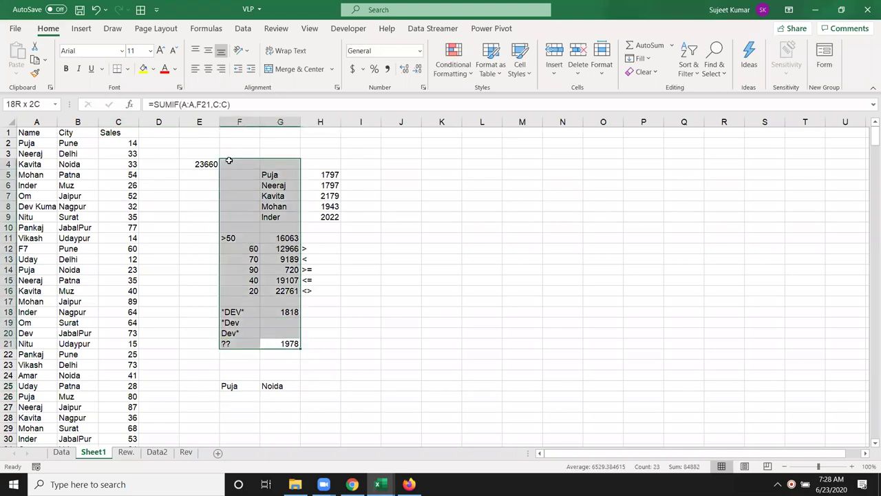
pyautogui.click(322, 386)
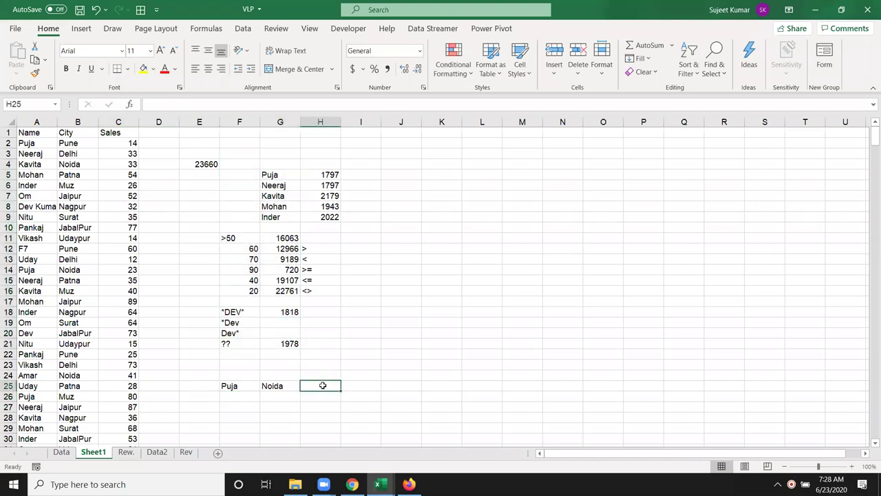
pyautogui.write('=su')
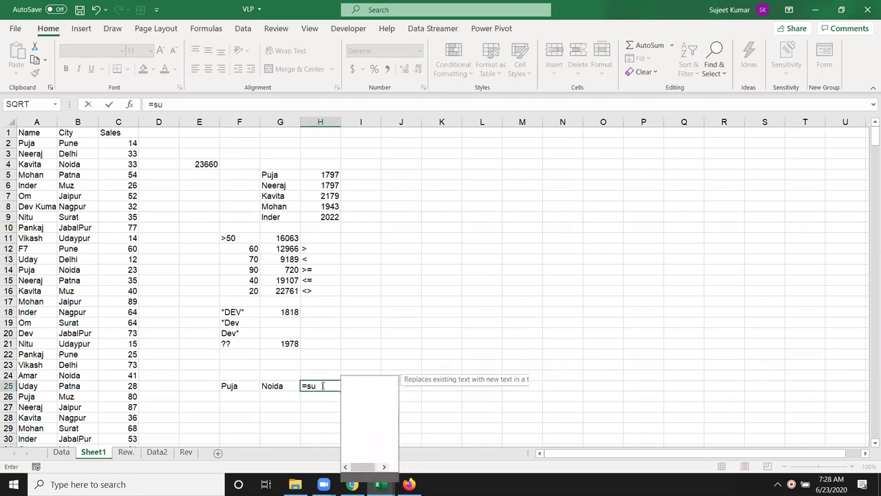
pyautogui.write('mi')
pyautogui.press('Down')
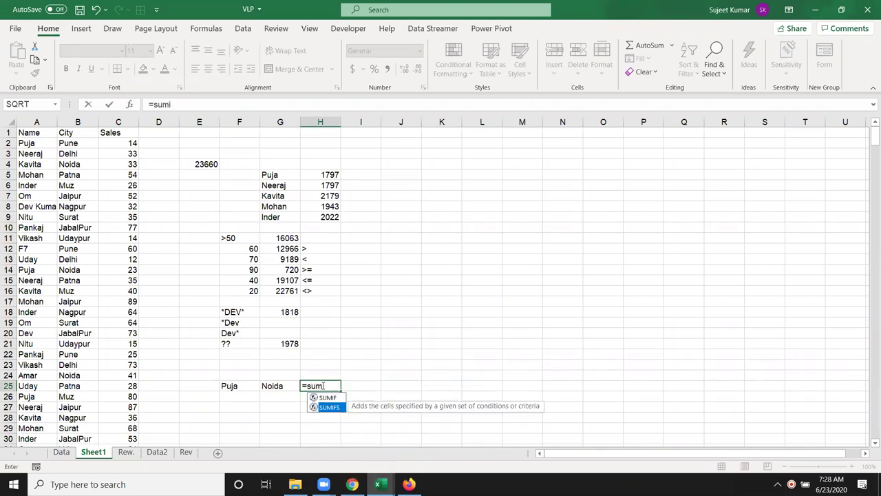
pyautogui.press('Tab')
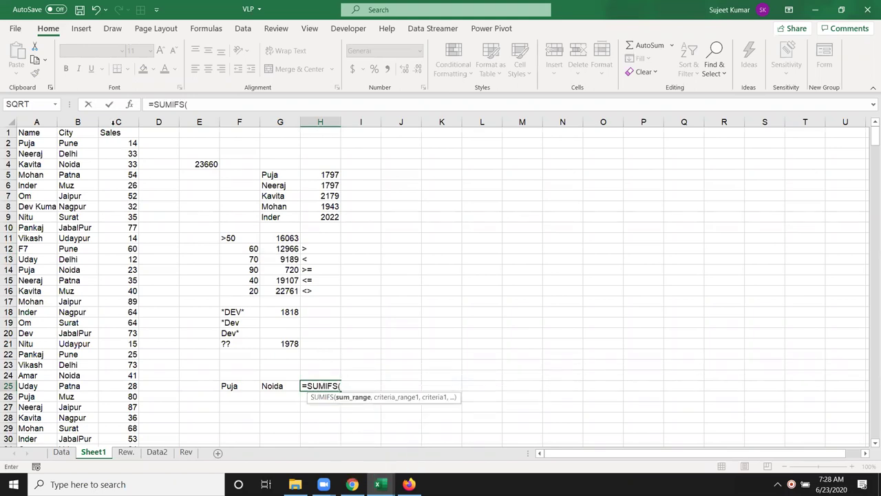
pyautogui.click(113, 122)
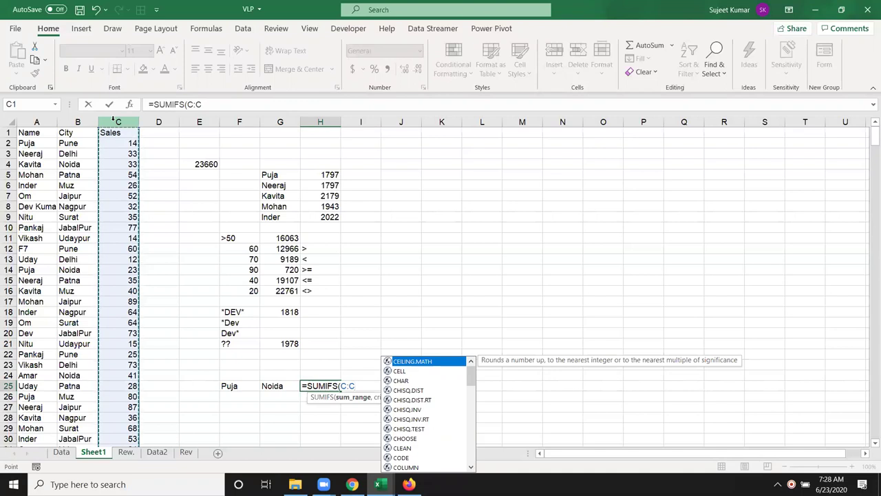
pyautogui.write(',')
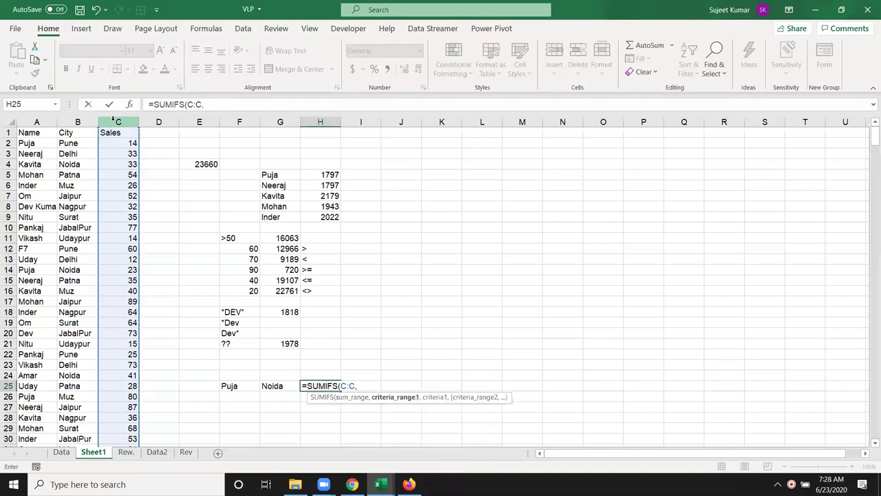
# Step: Add criteria Name = F25 and City = G25, completing the SUMIFS to show 270
pyautogui.click(40, 121)
pyautogui.write(',')
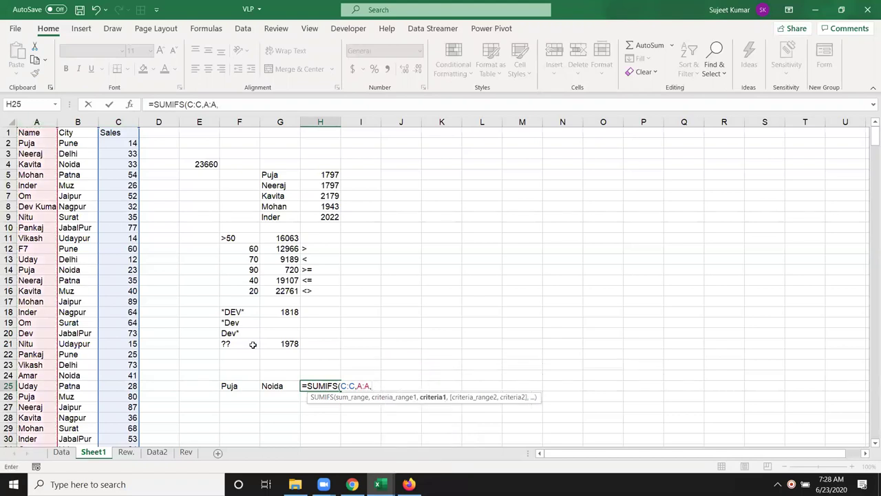
pyautogui.click(248, 386)
pyautogui.write(',')
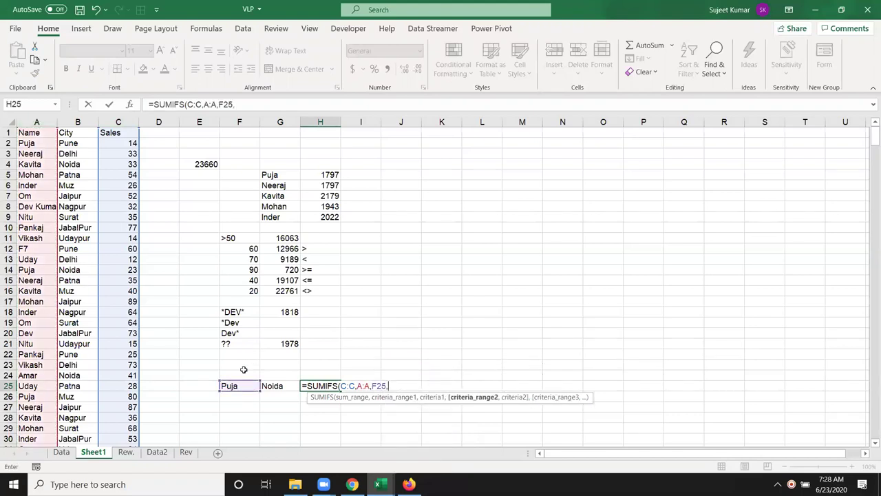
pyautogui.click(80, 122)
pyautogui.write(',')
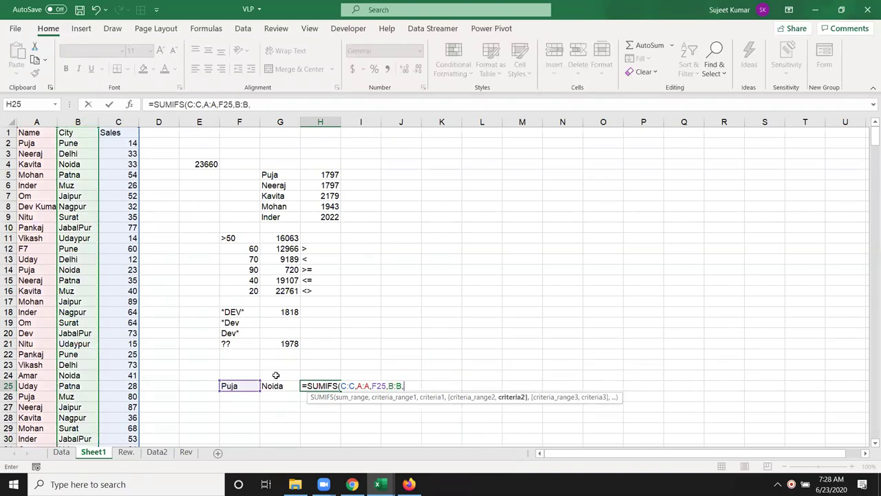
pyautogui.click(272, 385)
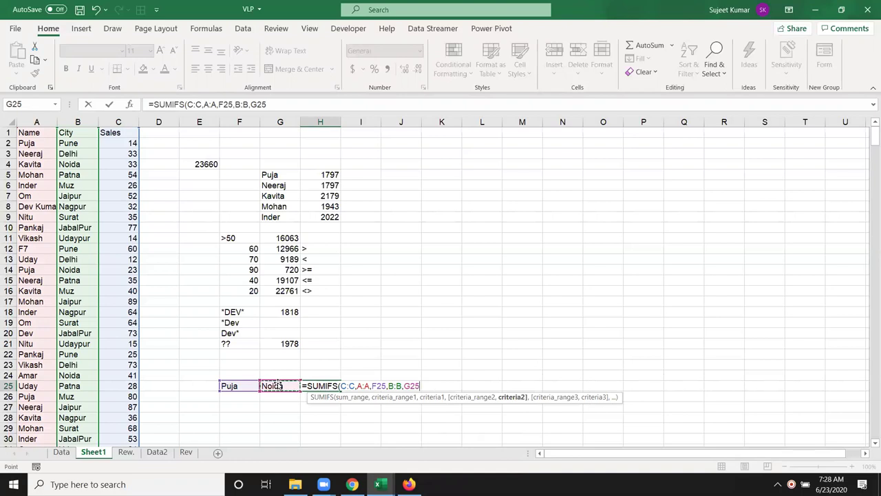
pyautogui.press('Return')
pyautogui.press('Up')
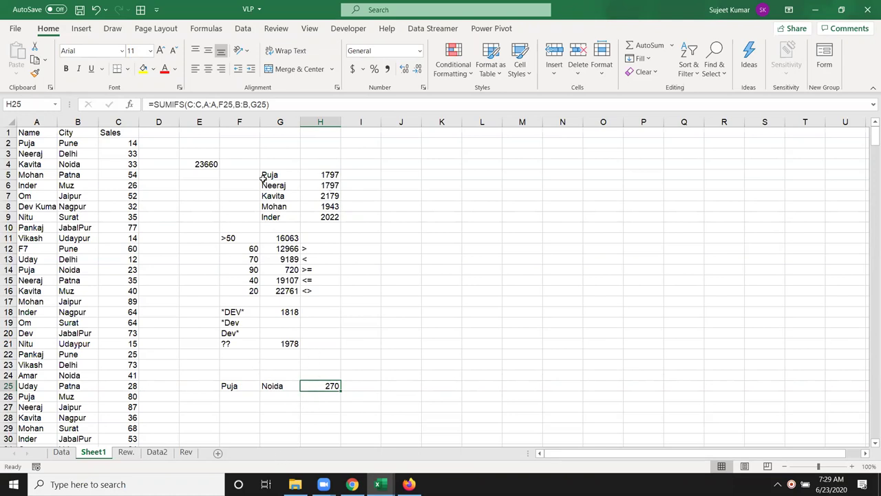
pyautogui.moveTo(196, 175); pyautogui.dragTo(334, 360)
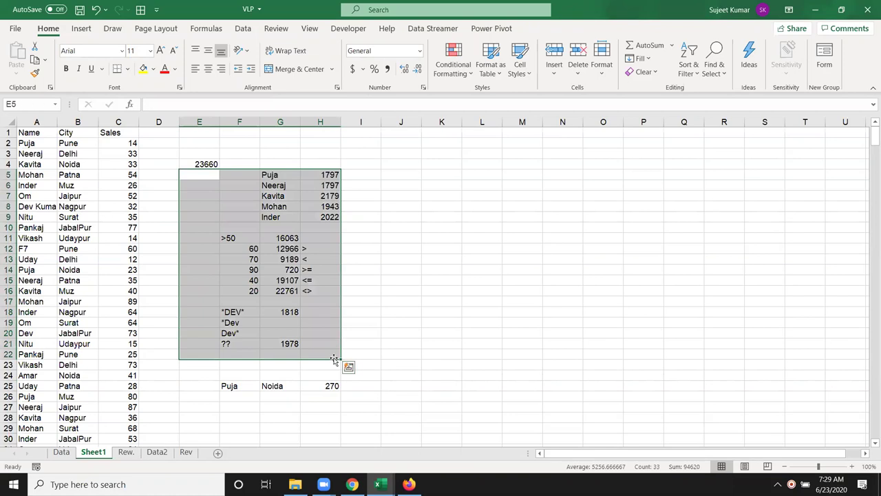